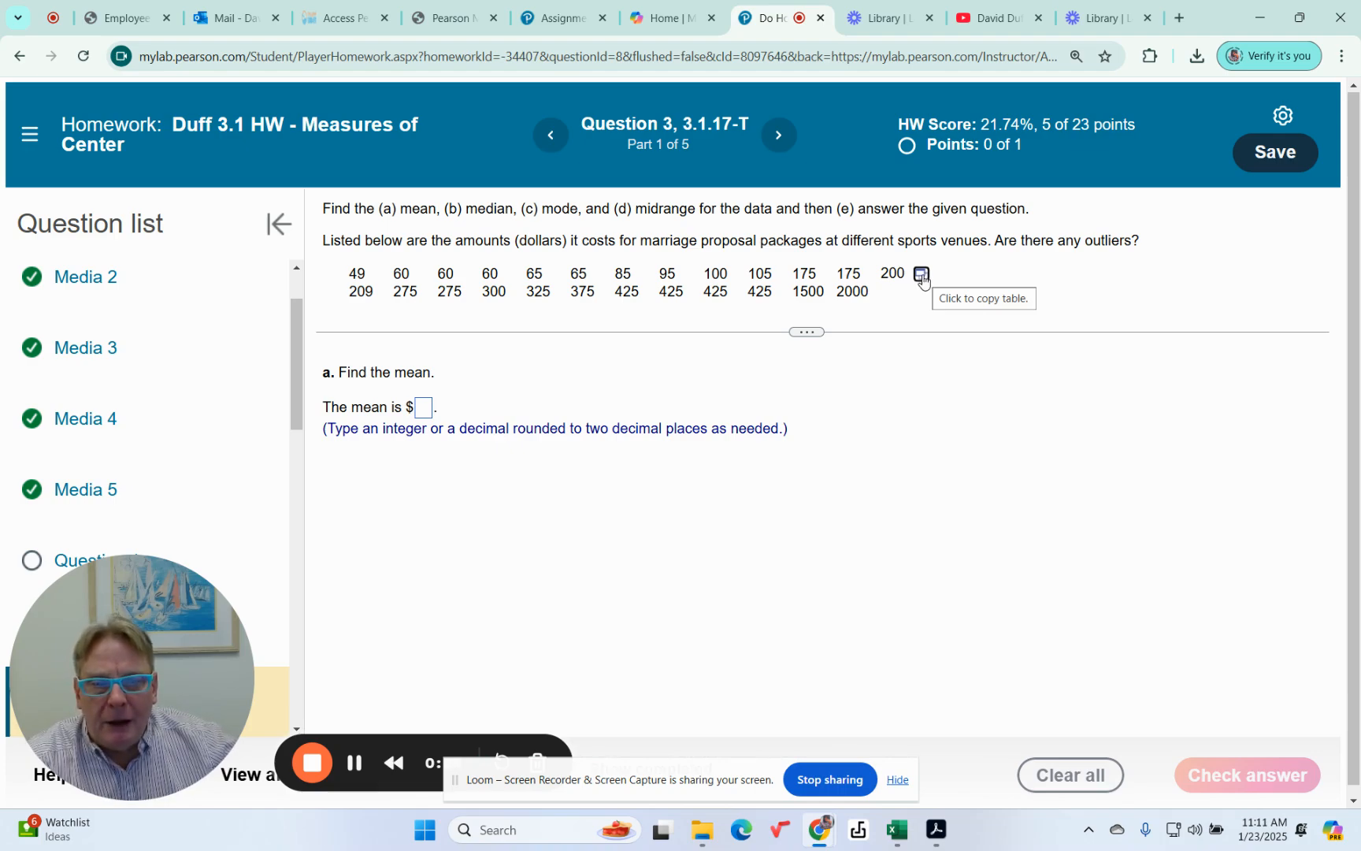
Open the question's marriage proposal cost data in StatCrunch and maximize its window
{"action": "left_click", "coordinate": [921, 274]}
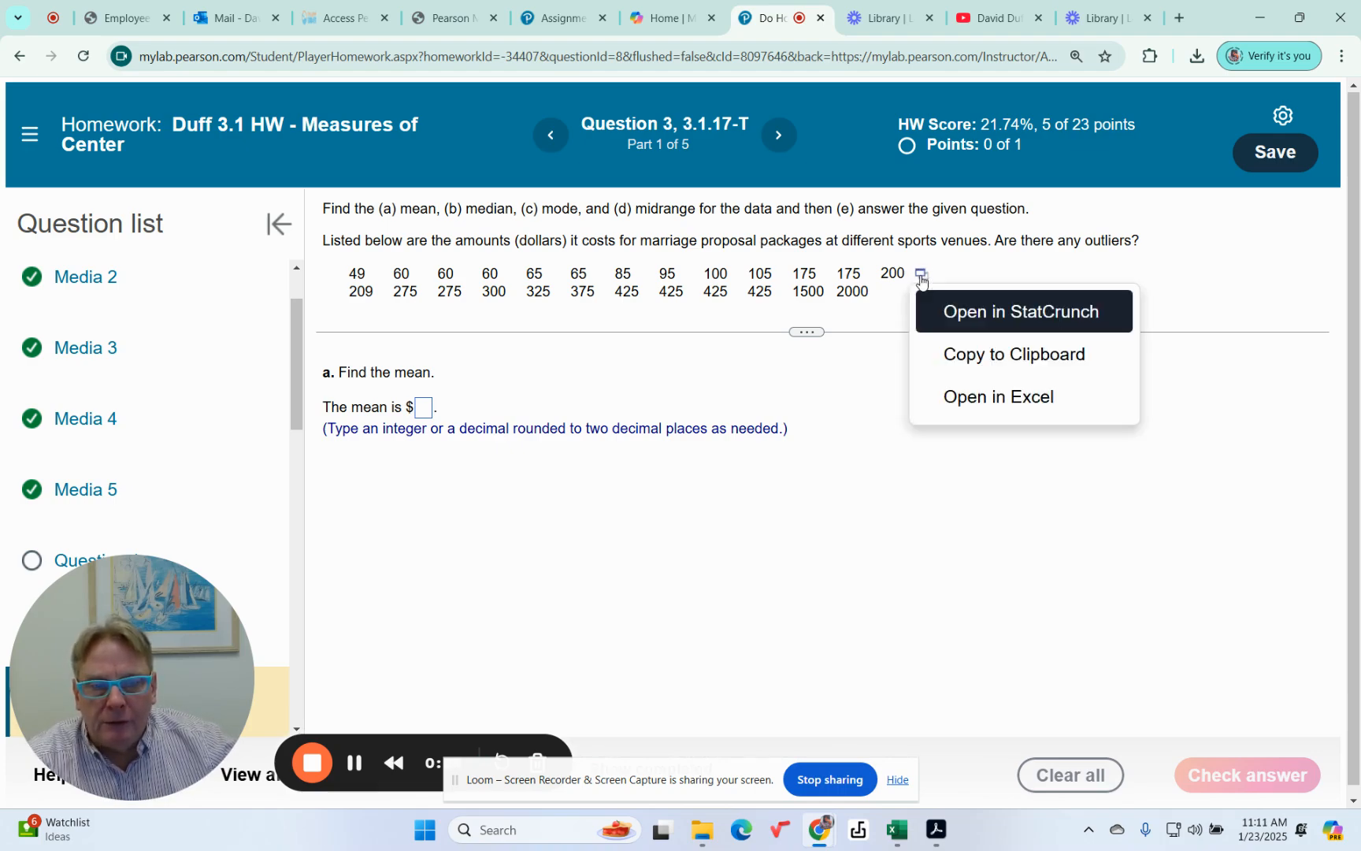
{"action": "left_click", "coordinate": [960, 313]}
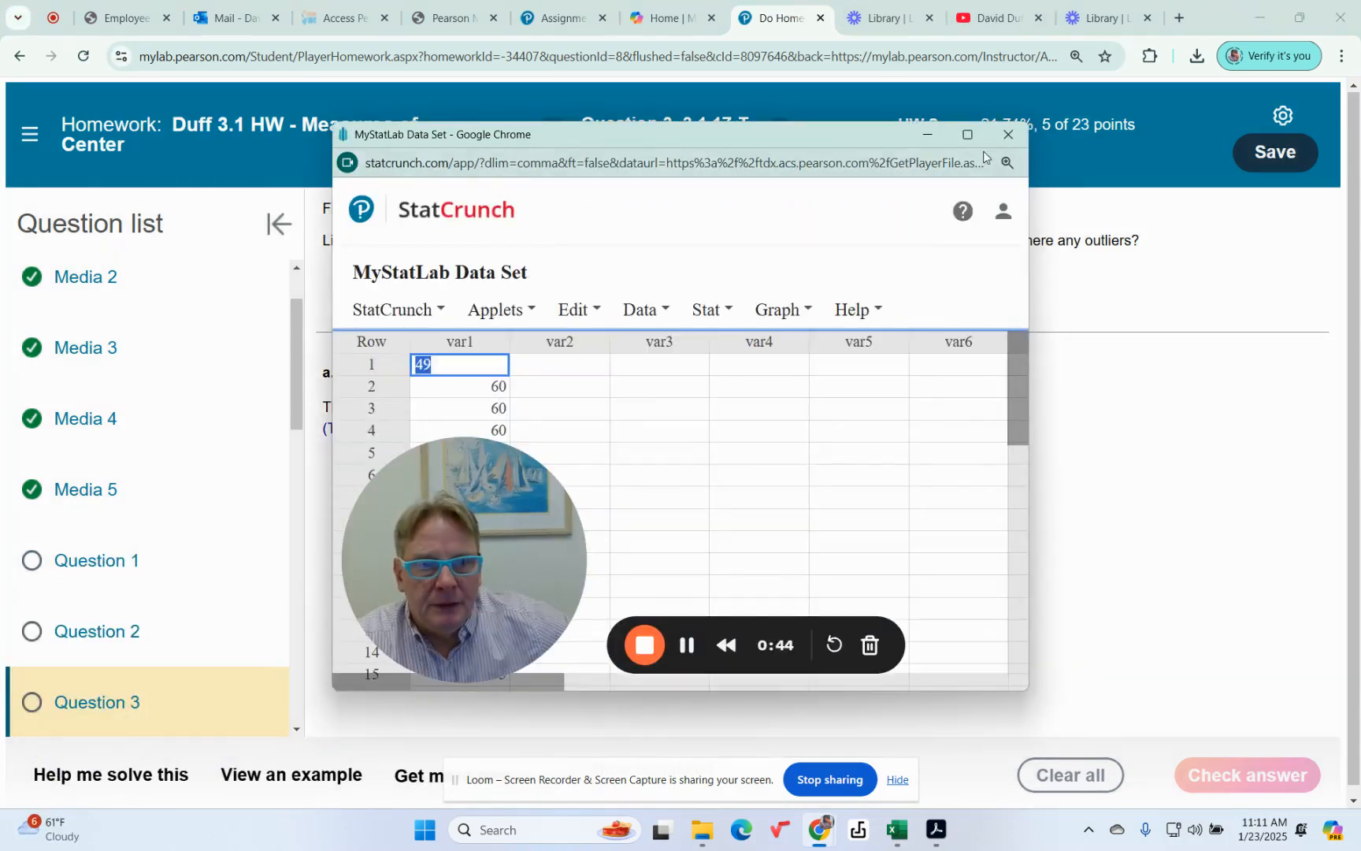
{"action": "left_click", "coordinate": [967, 134]}
{"action": "left_click_drag", "start_coordinate": [252, 653], "coordinate": [803, 579]}
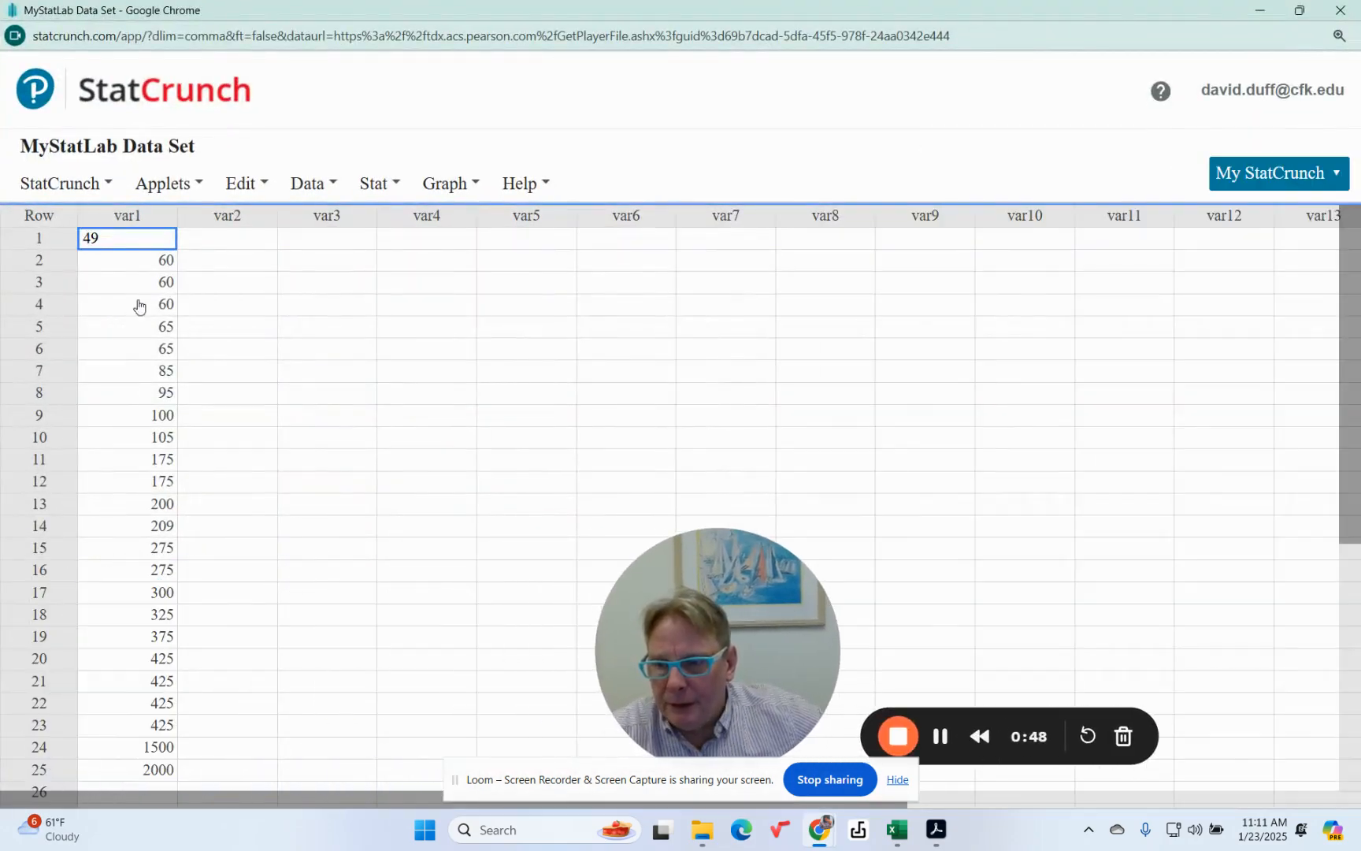
Rename the var1 column as Cost
{"action": "left_click", "coordinate": [130, 221]}
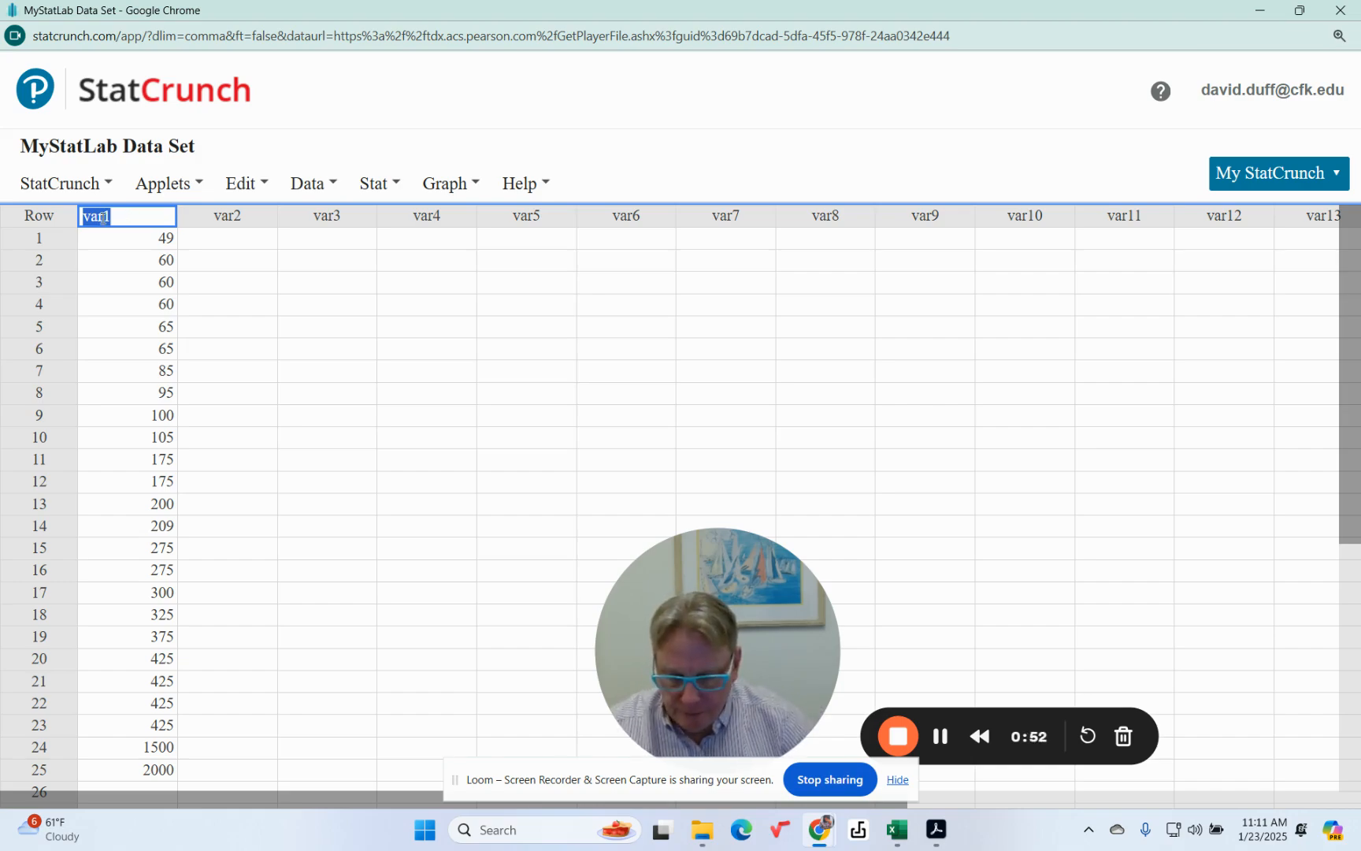
{"action": "type", "text": "Cost"}
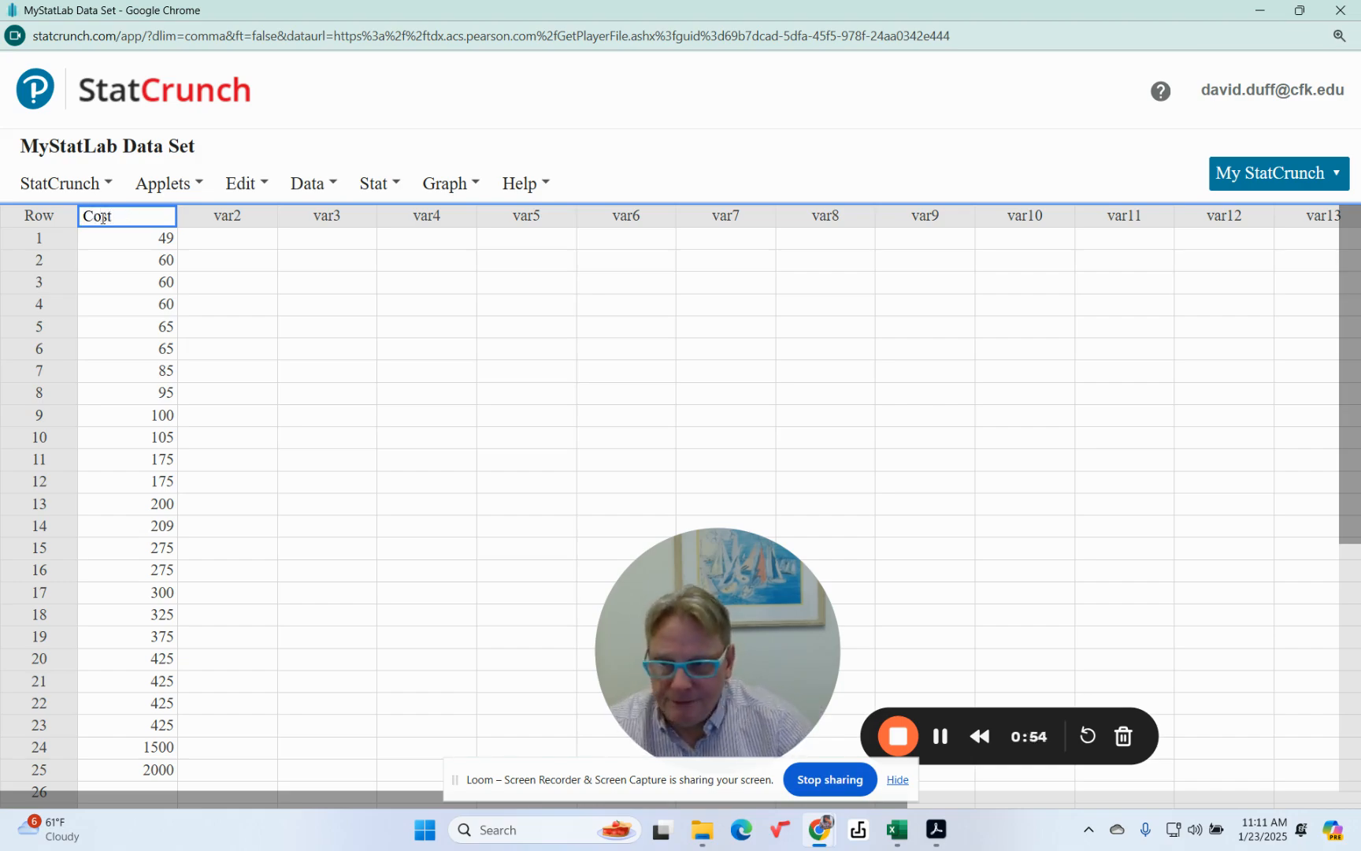
{"action": "left_click", "coordinate": [277, 329]}
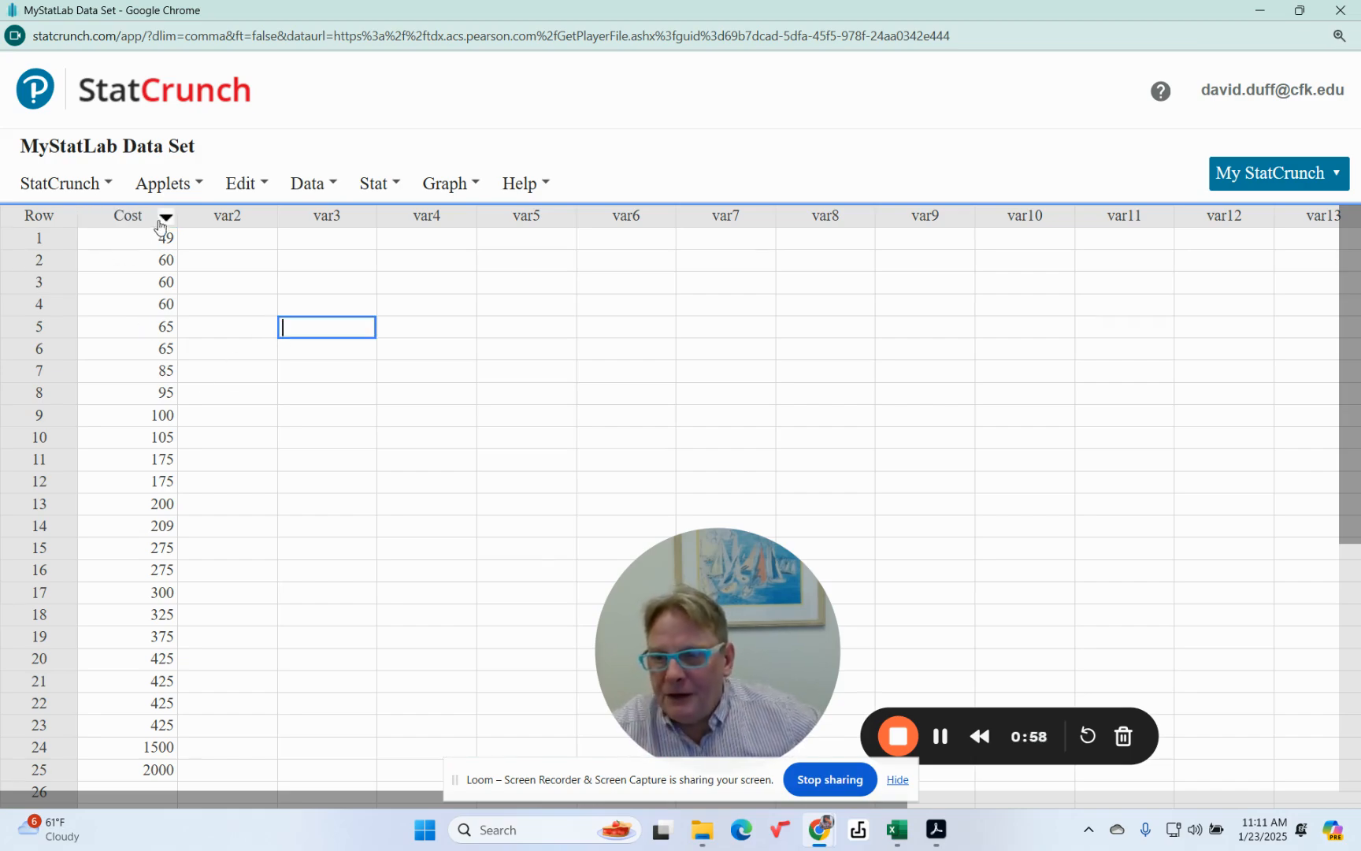
{"action": "left_click", "coordinate": [163, 183]}
{"action": "mouse_move", "coordinate": [158, 244]}
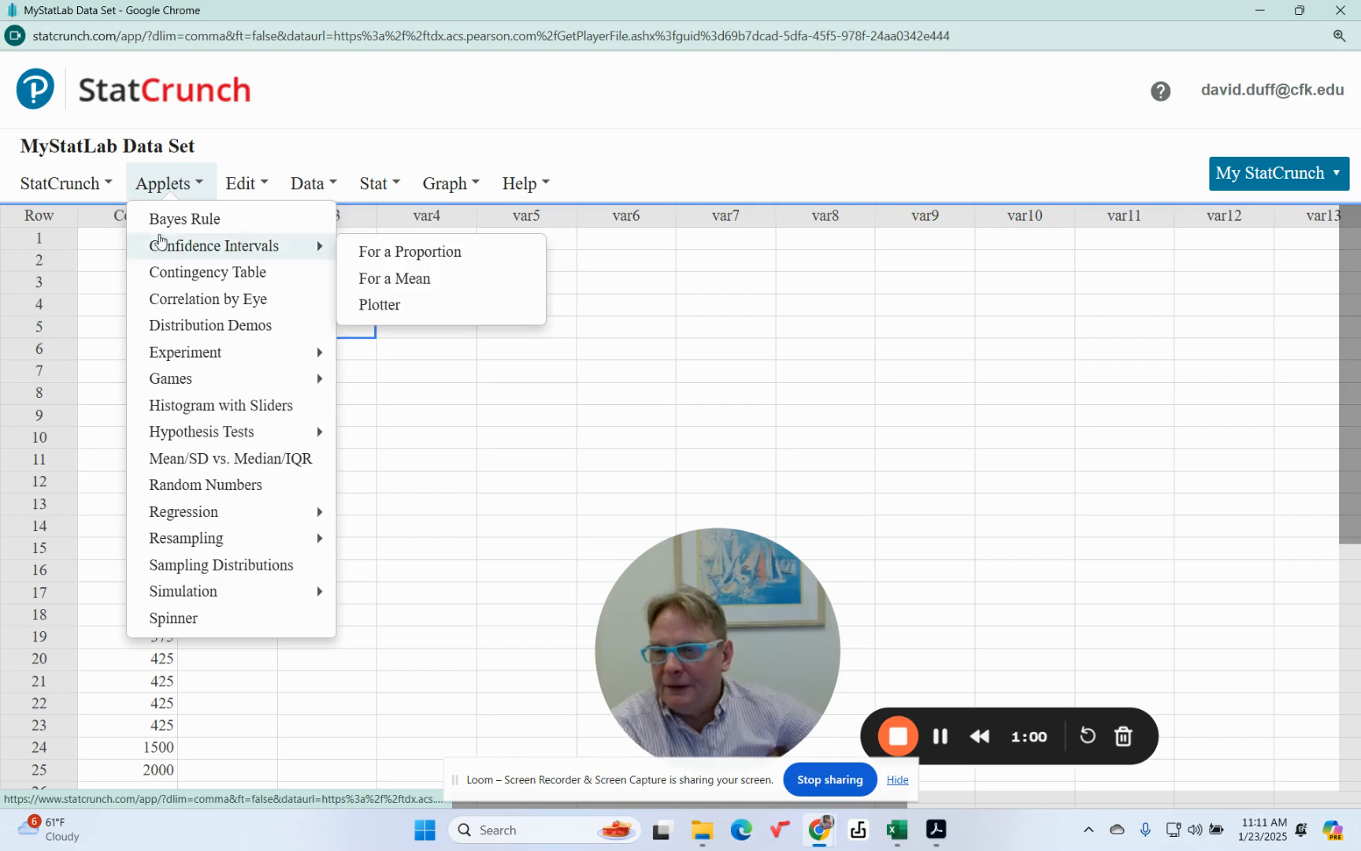
{"action": "left_click", "coordinate": [530, 371]}
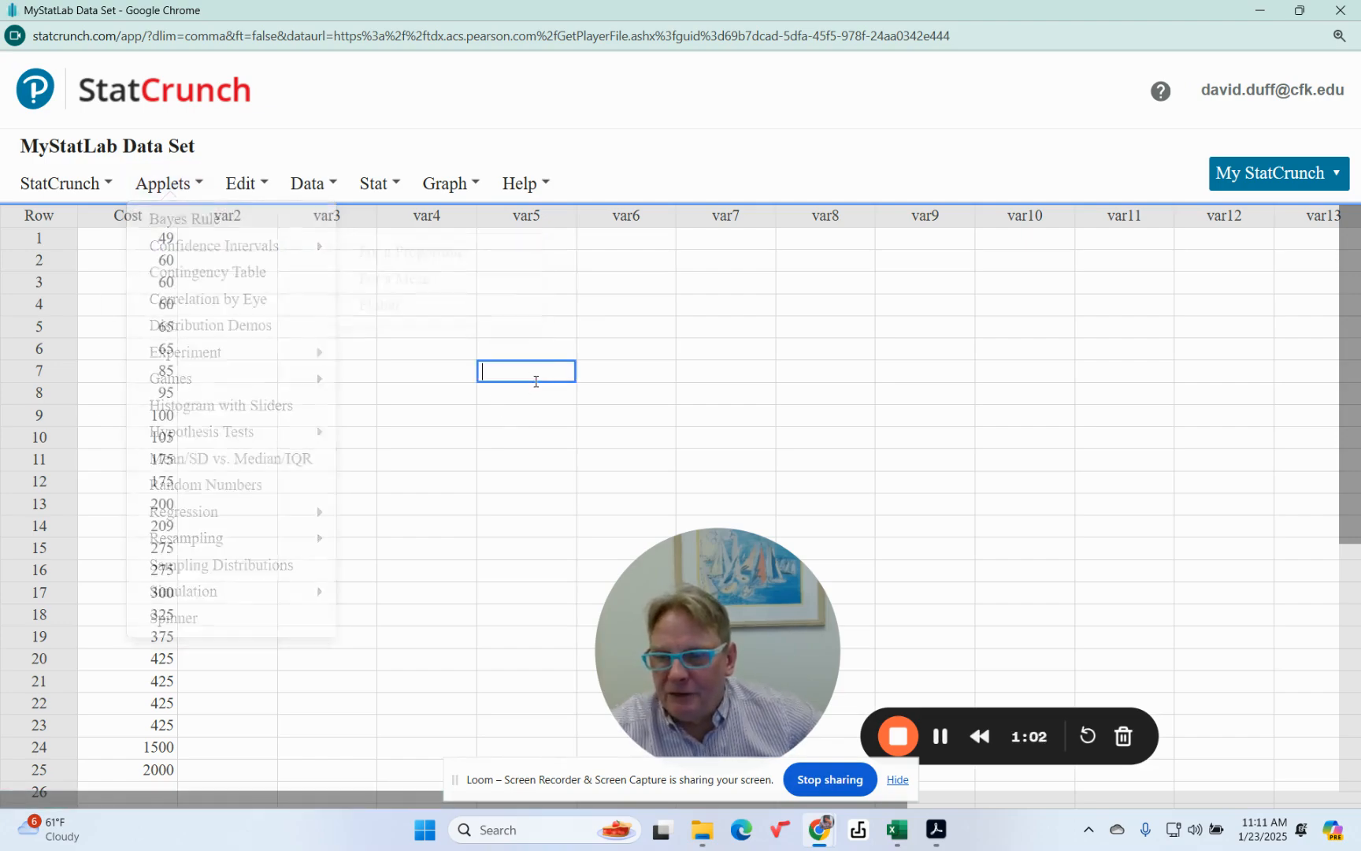
Sort the table in ascending order by the Cost column and look through the sorted values from lowest to highest
{"action": "left_click", "coordinate": [166, 218]}
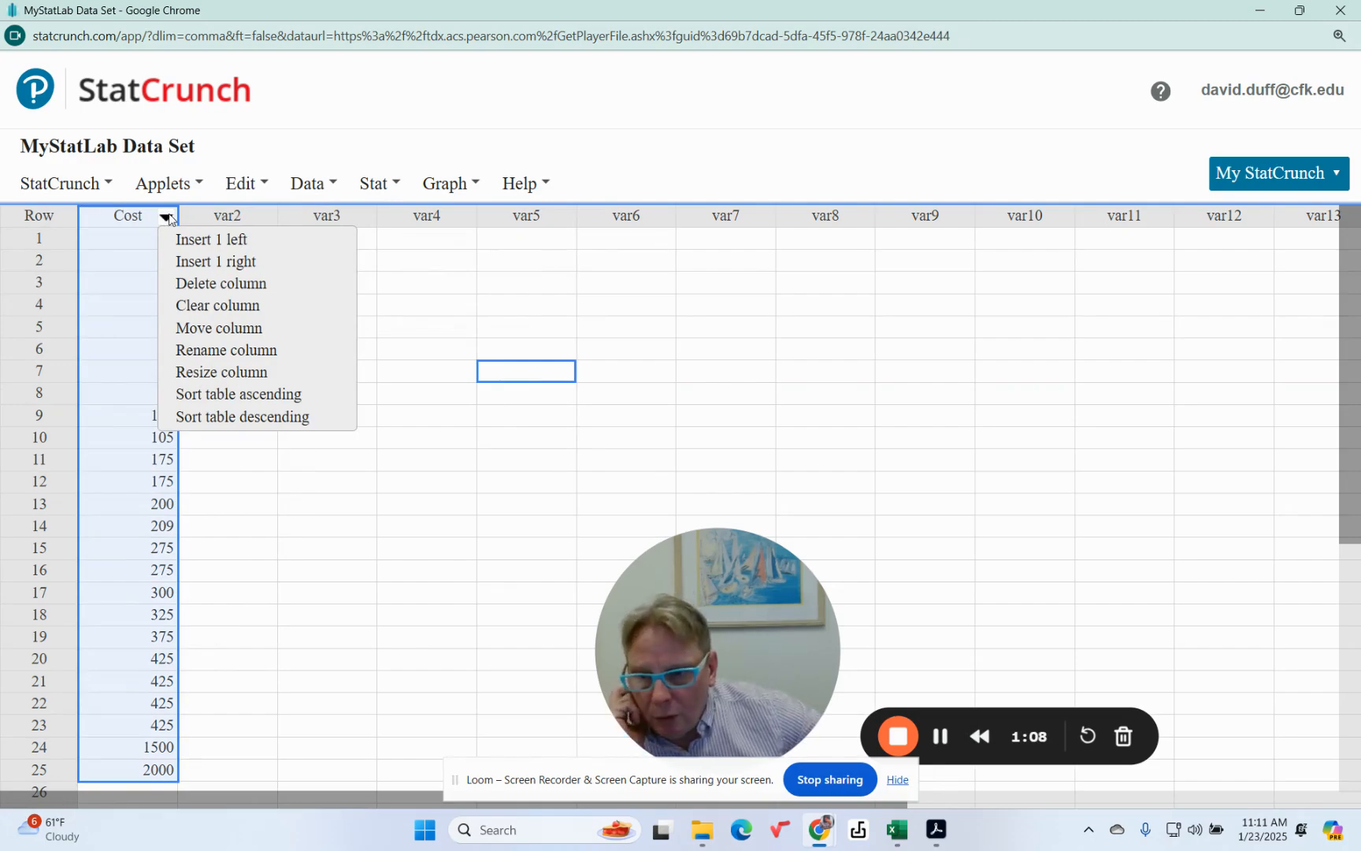
{"action": "left_click", "coordinate": [214, 400]}
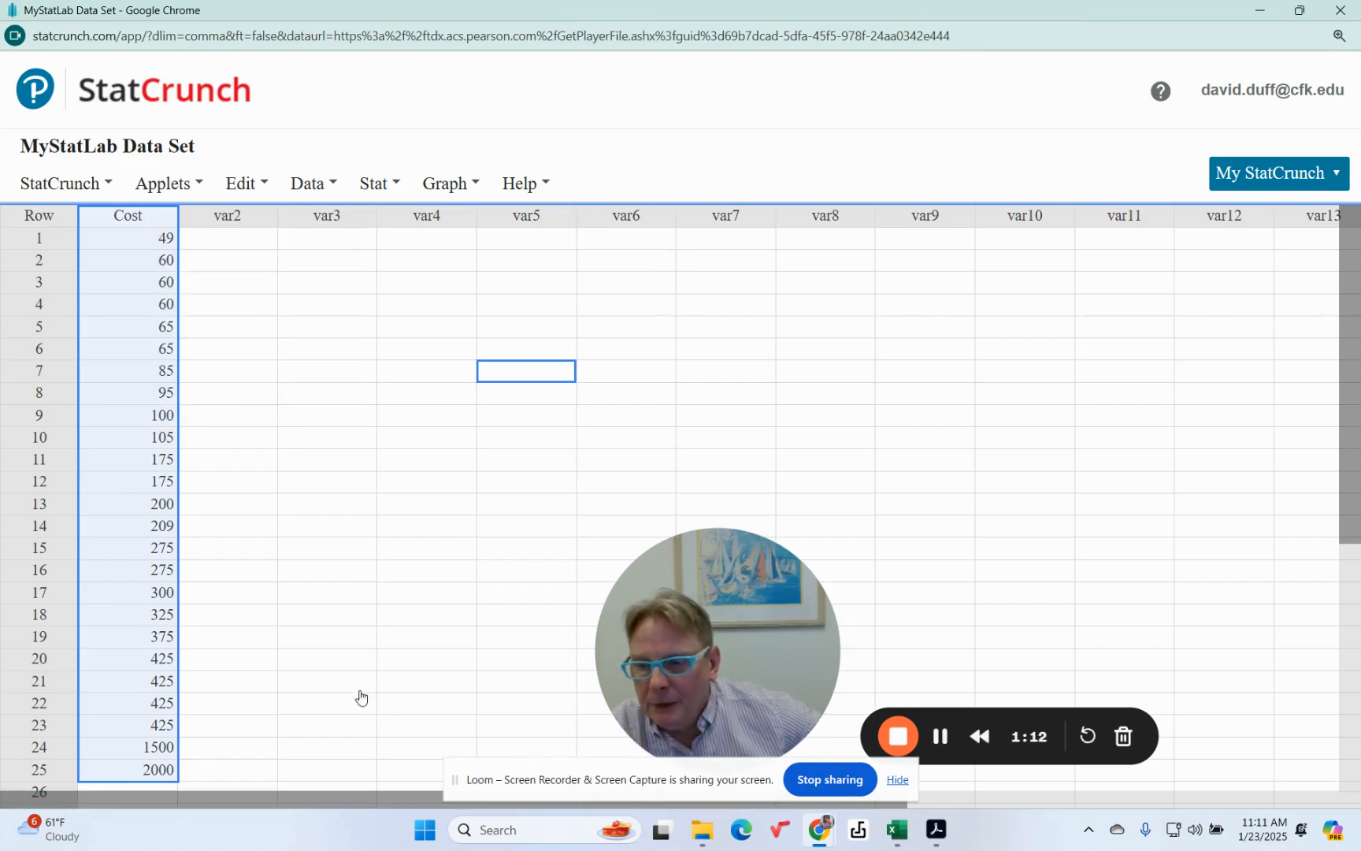
{"action": "scroll", "coordinate": [155, 523], "scroll_direction": "down", "scroll_amount": 1}
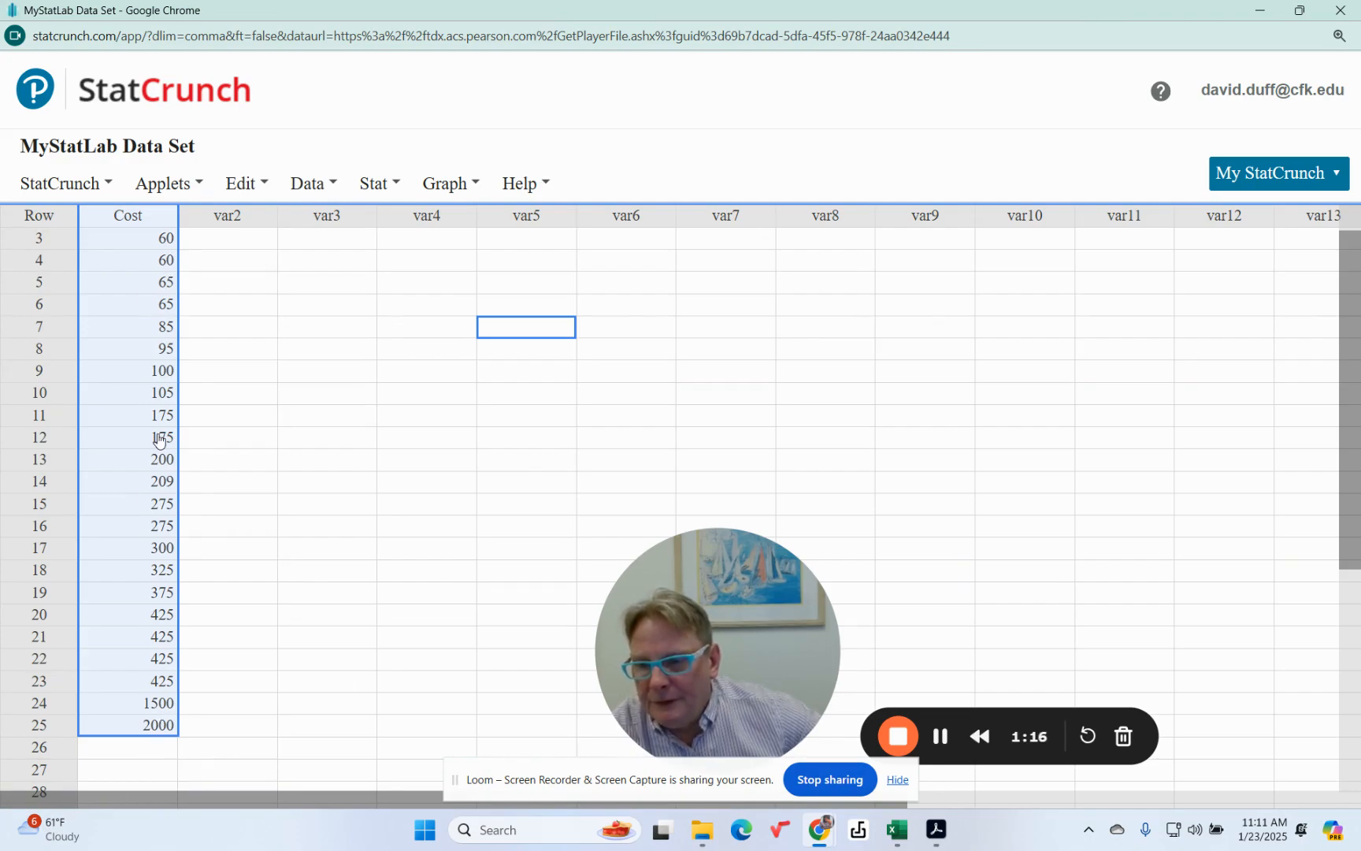
{"action": "scroll", "coordinate": [158, 439], "scroll_direction": "up", "scroll_amount": 1}
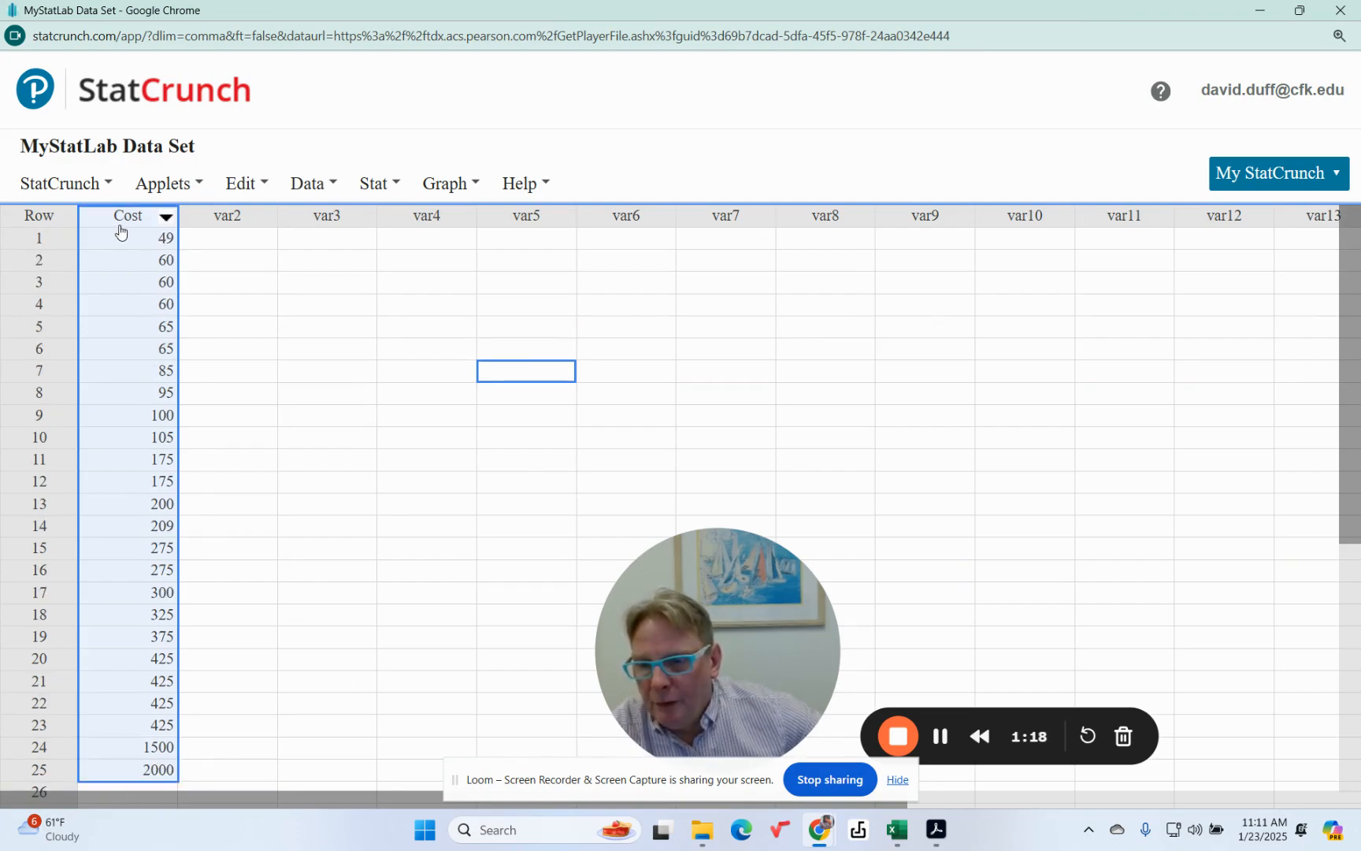
{"action": "scroll", "coordinate": [189, 696], "scroll_direction": "down", "scroll_amount": 1}
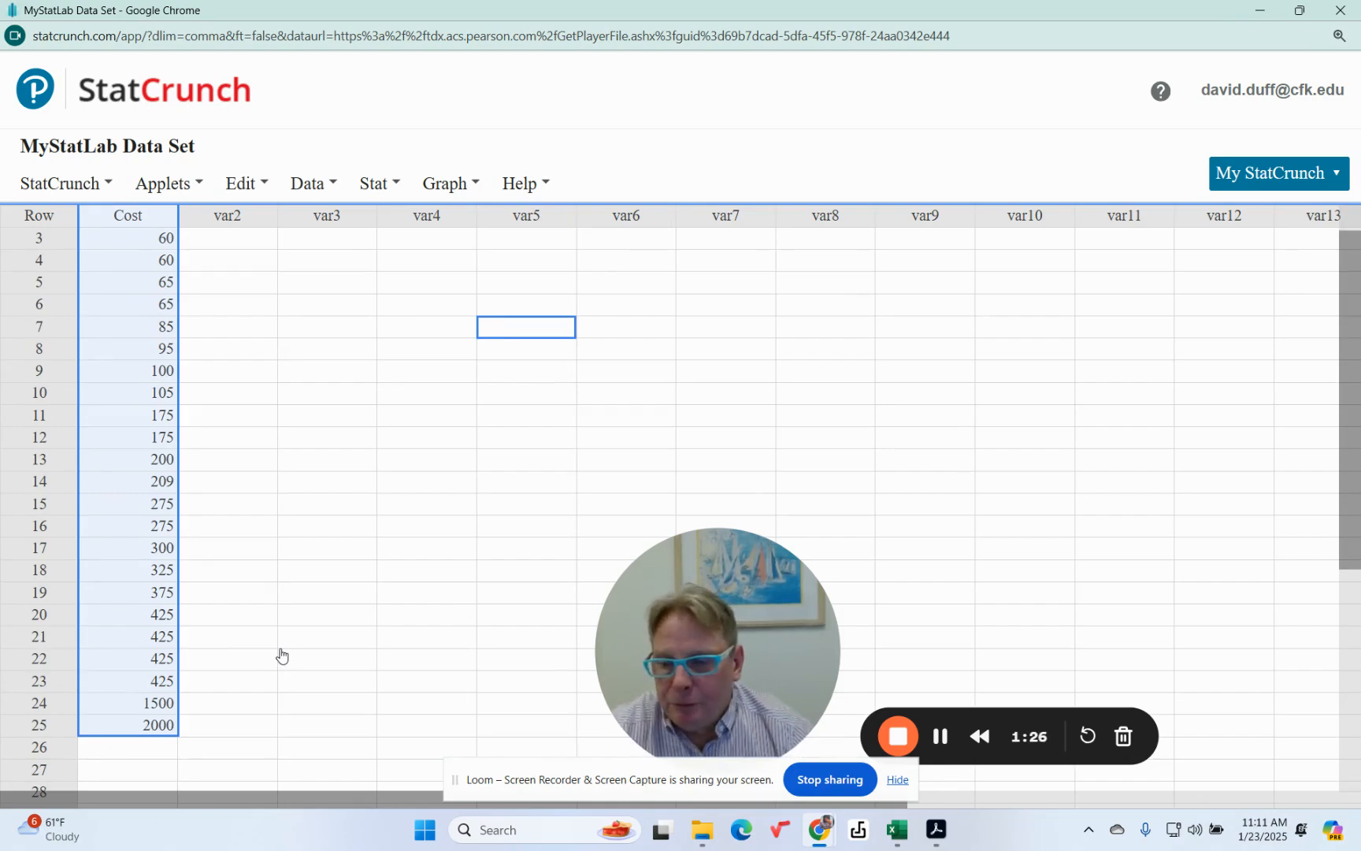
{"action": "scroll", "coordinate": [281, 656], "scroll_direction": "up", "scroll_amount": 1}
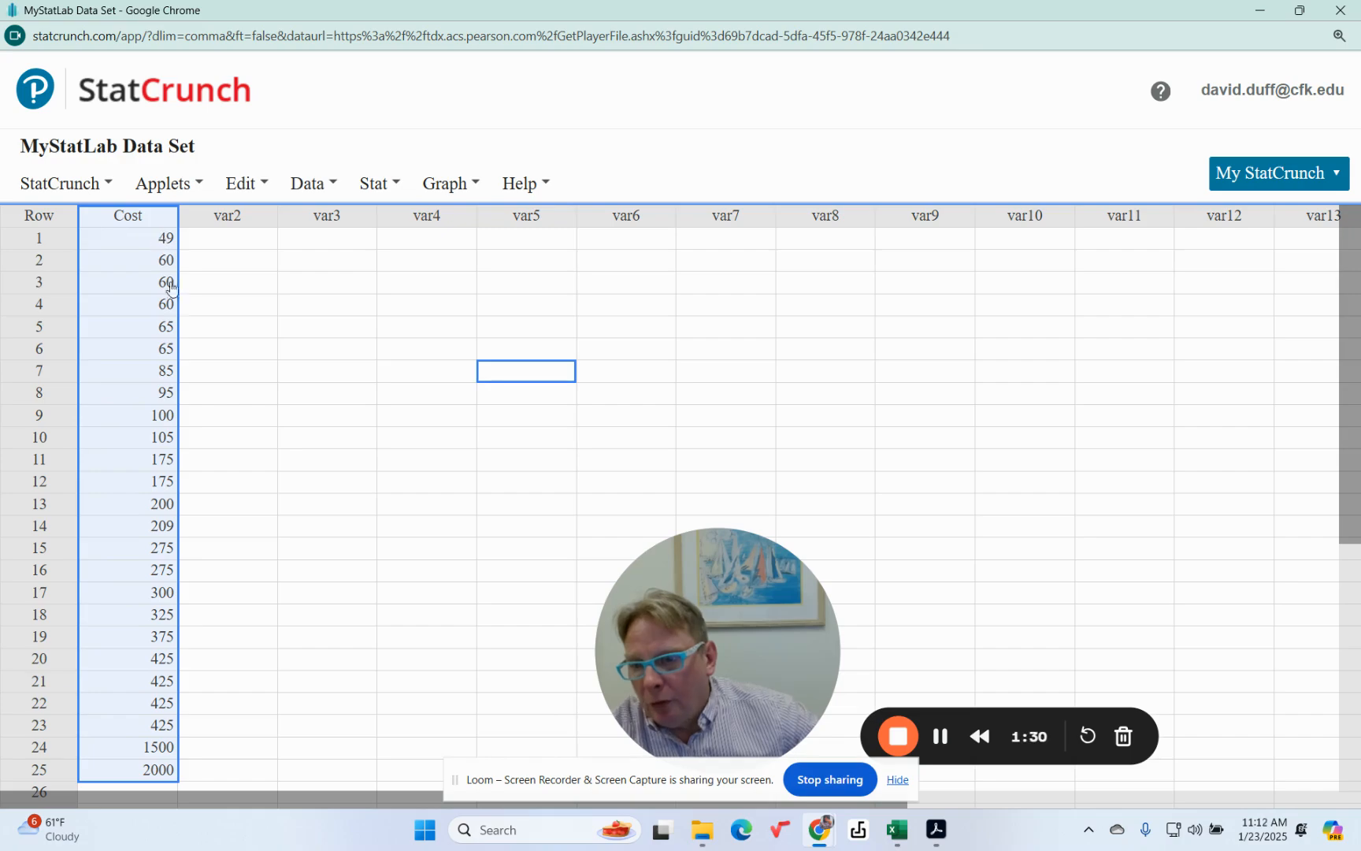
{"action": "scroll", "coordinate": [279, 410], "scroll_direction": "down", "scroll_amount": 1}
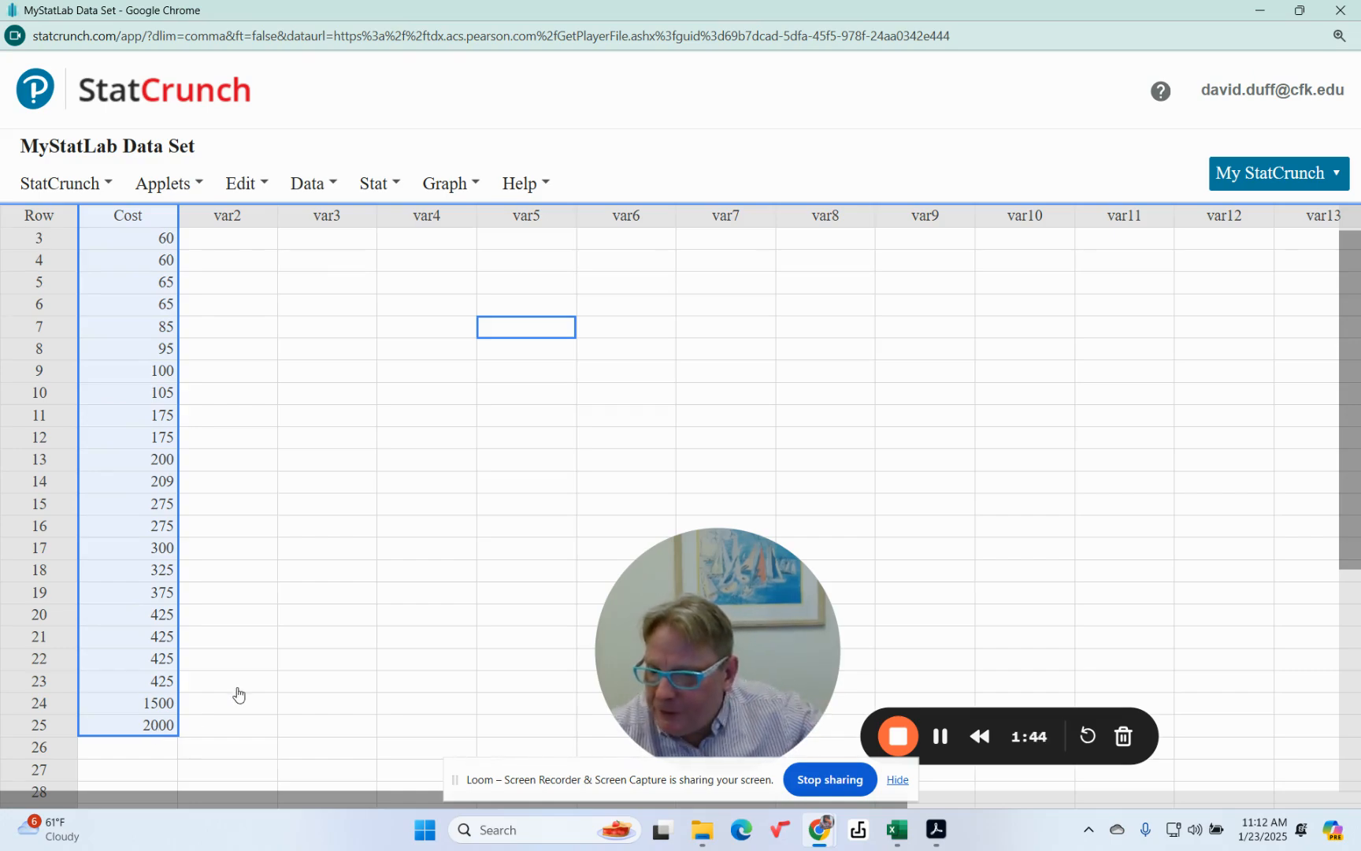
{"action": "scroll", "coordinate": [193, 689], "scroll_direction": "up", "scroll_amount": 1}
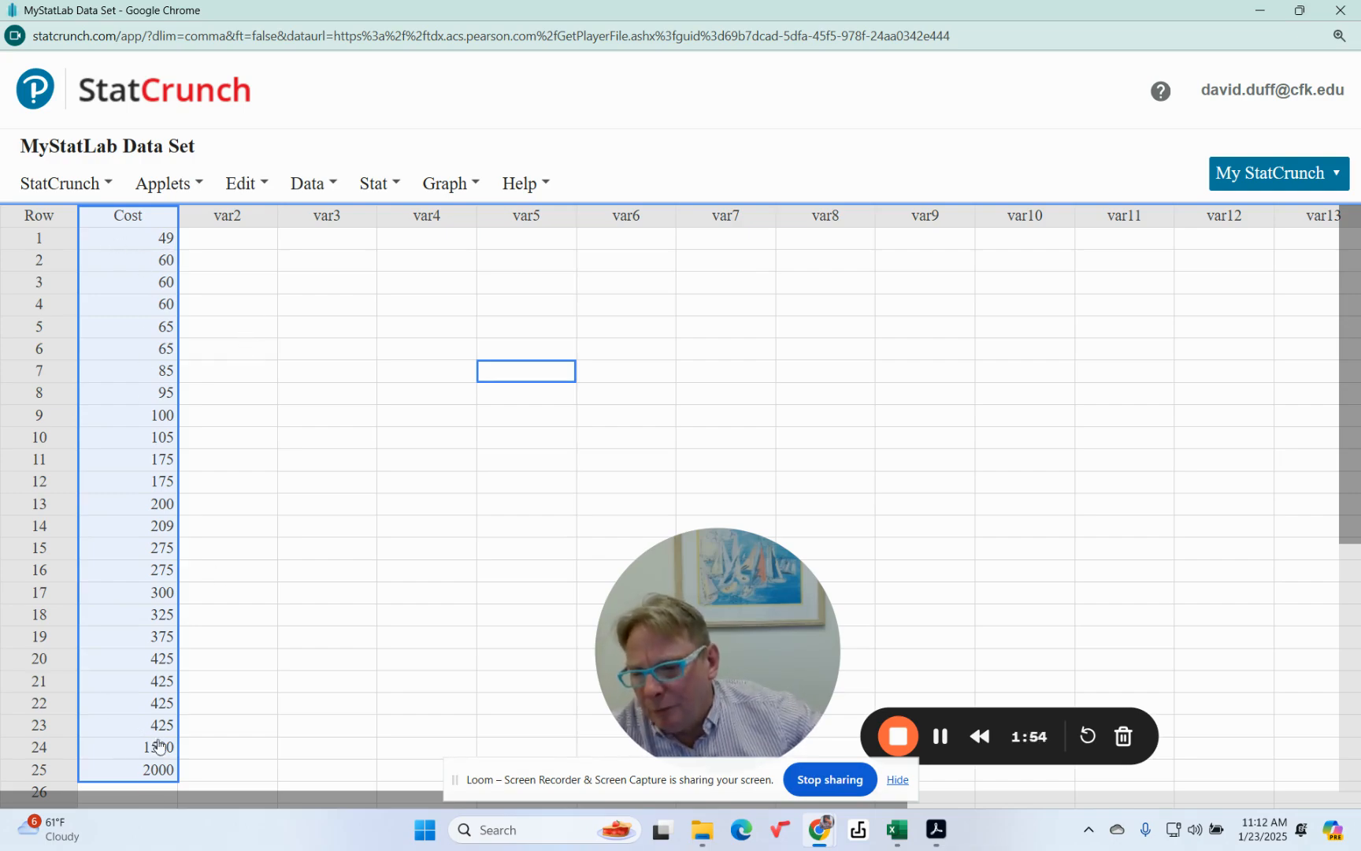
{"action": "scroll", "coordinate": [216, 695], "scroll_direction": "down", "scroll_amount": 1}
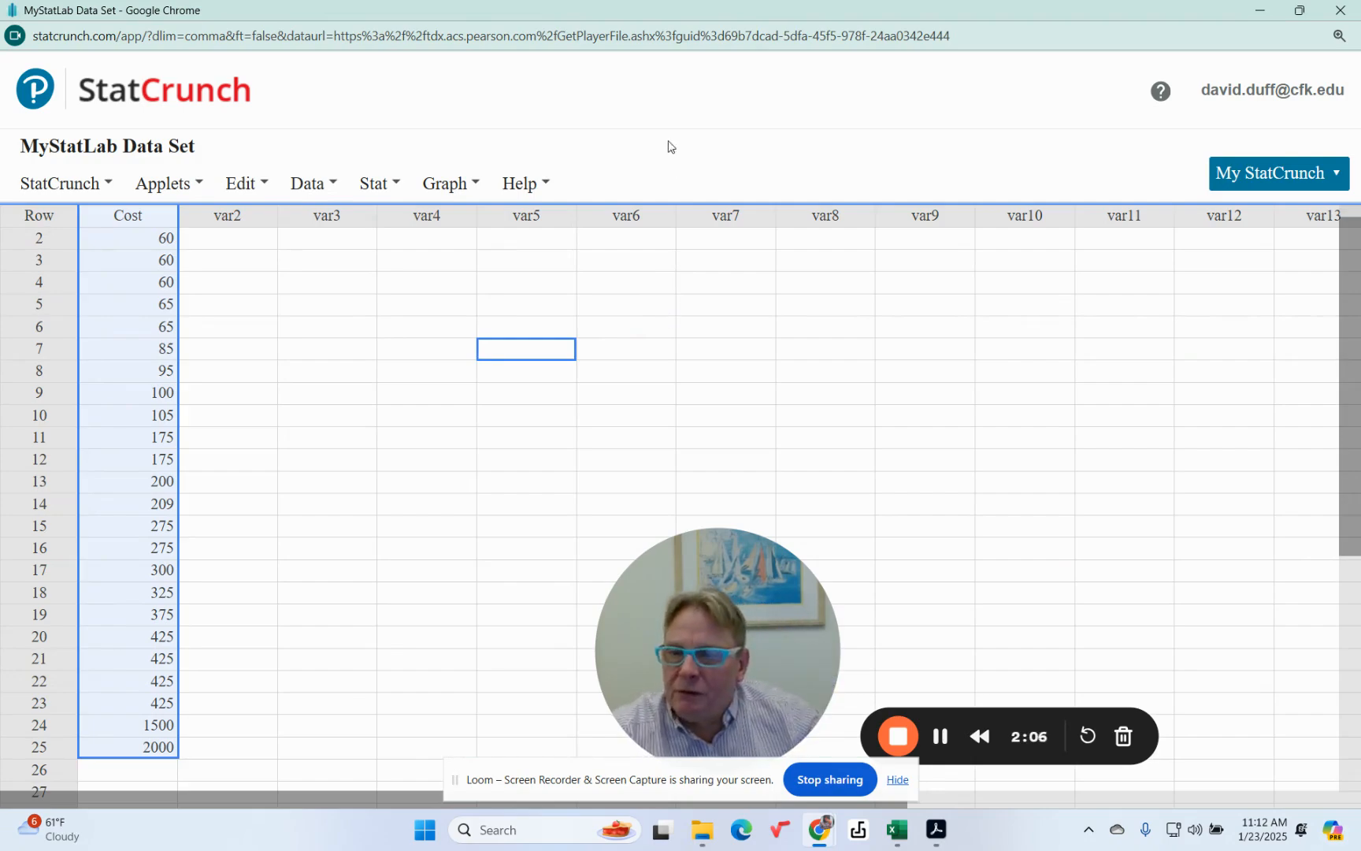
Set up summary statistics for columns with the Cost column as the data
{"action": "left_click", "coordinate": [395, 189]}
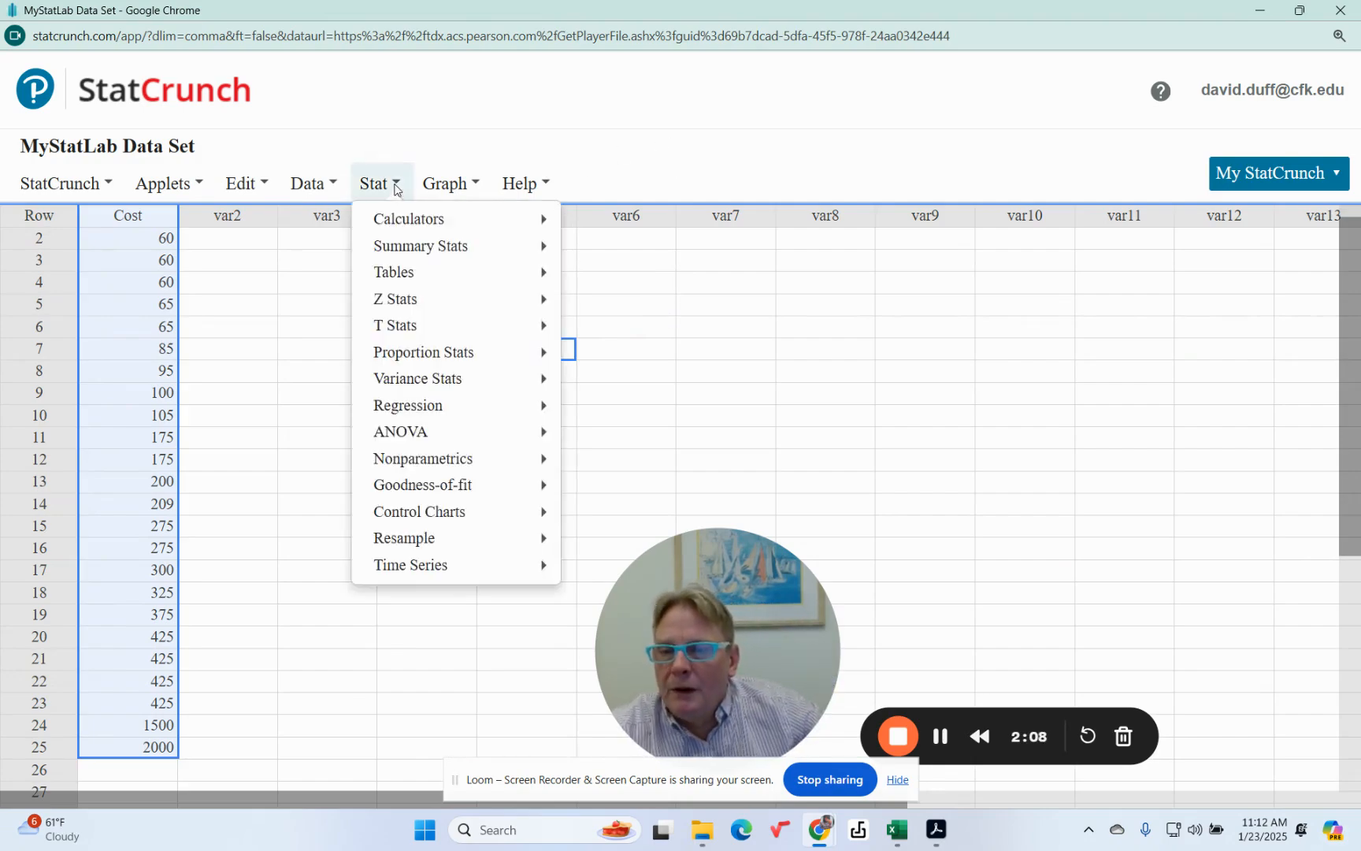
{"action": "mouse_move", "coordinate": [414, 222]}
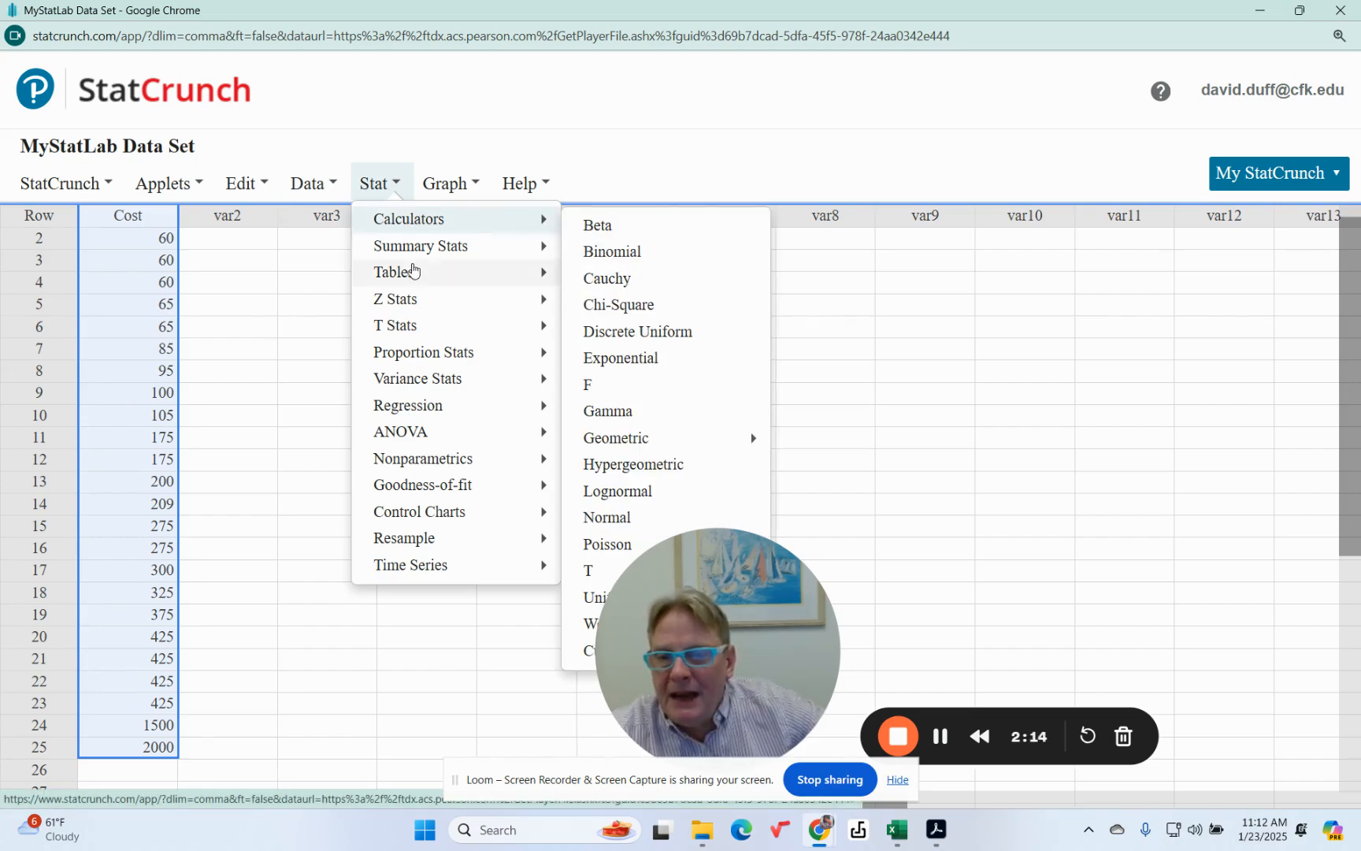
{"action": "mouse_move", "coordinate": [416, 252]}
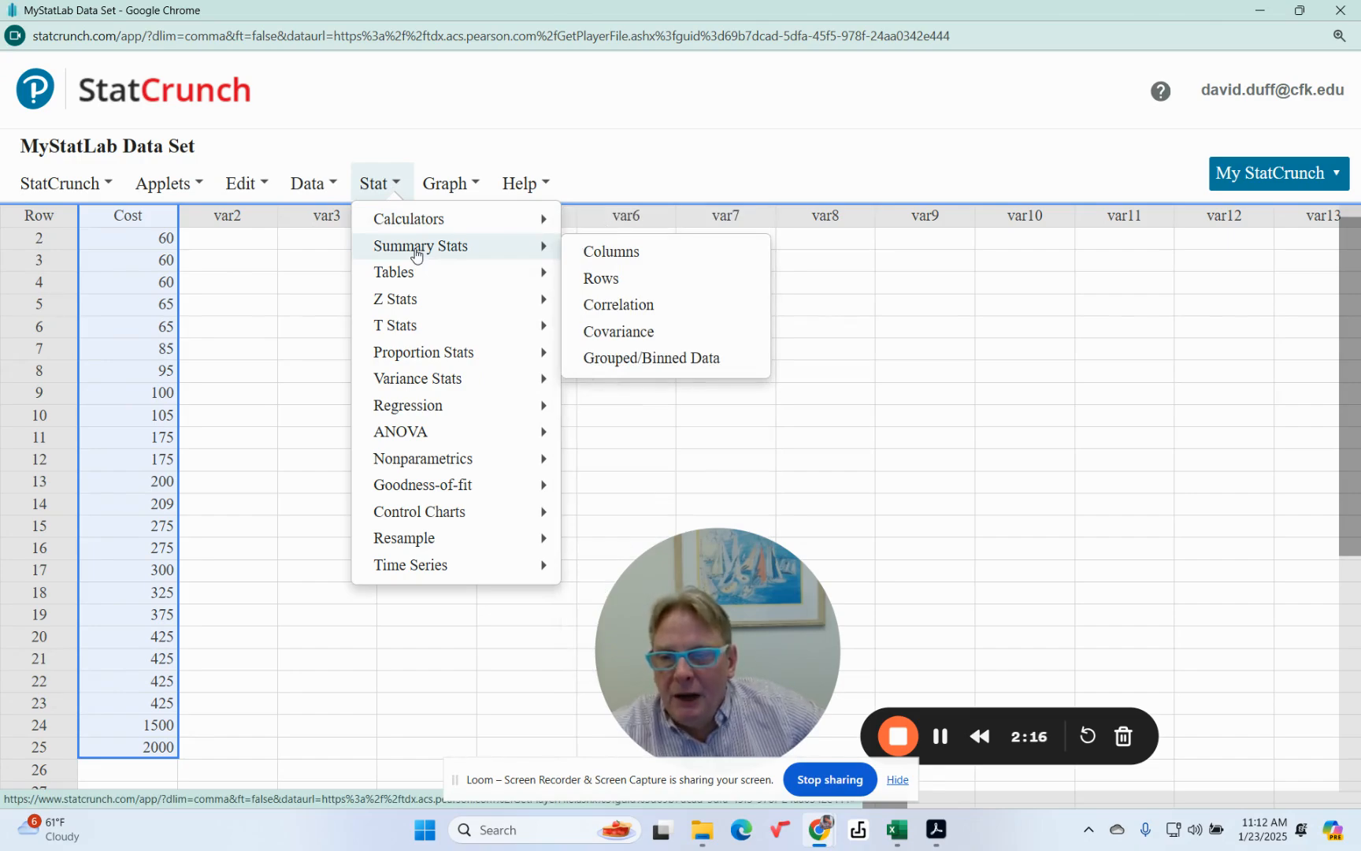
{"action": "left_click", "coordinate": [602, 254]}
{"action": "left_click", "coordinate": [432, 131]}
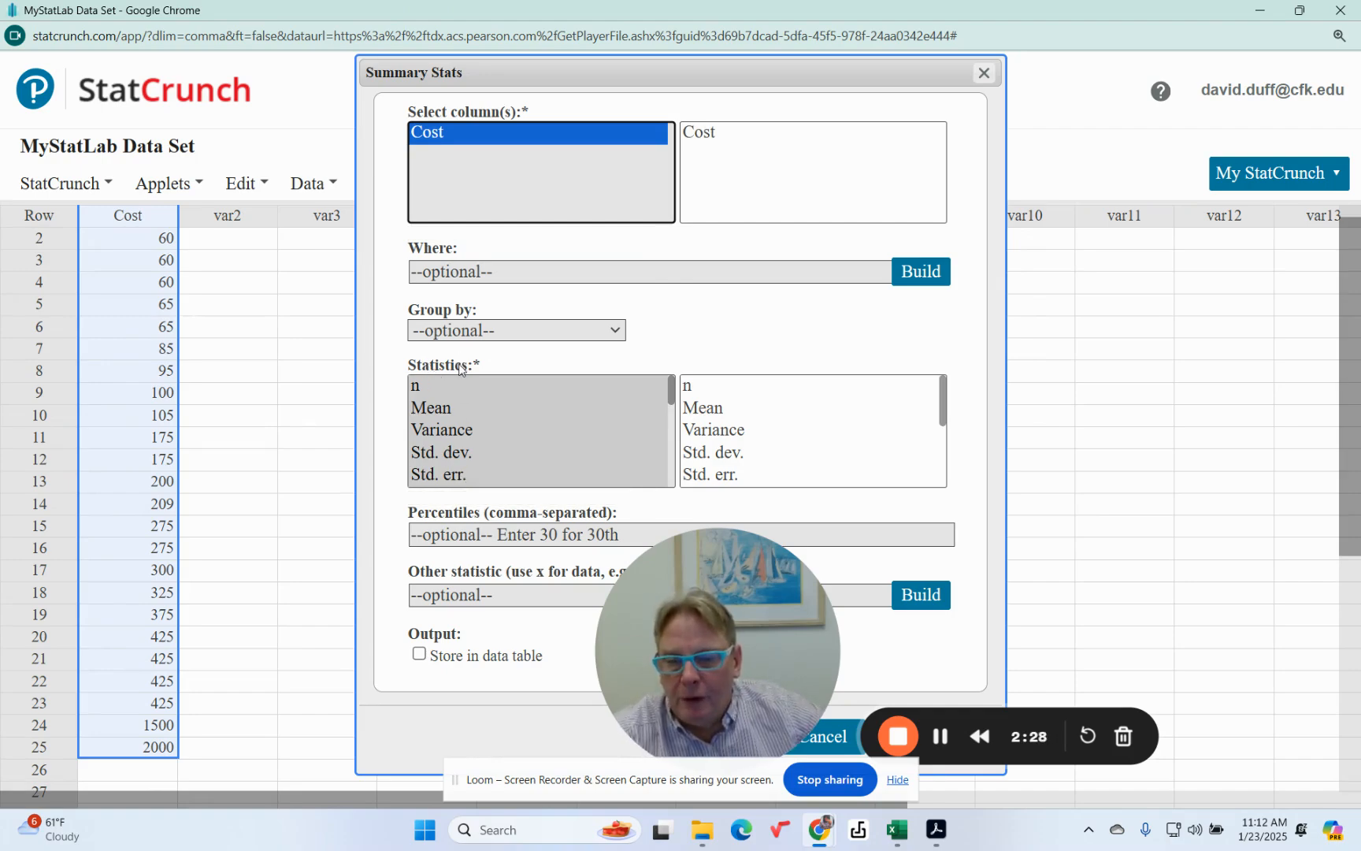
Choose only Mean, Median and Mode as the statistics to calculate for the Cost column
{"action": "scroll", "coordinate": [453, 425], "scroll_direction": "down", "scroll_amount": 1}
{"action": "scroll", "coordinate": [453, 426], "scroll_direction": "up", "scroll_amount": 1}
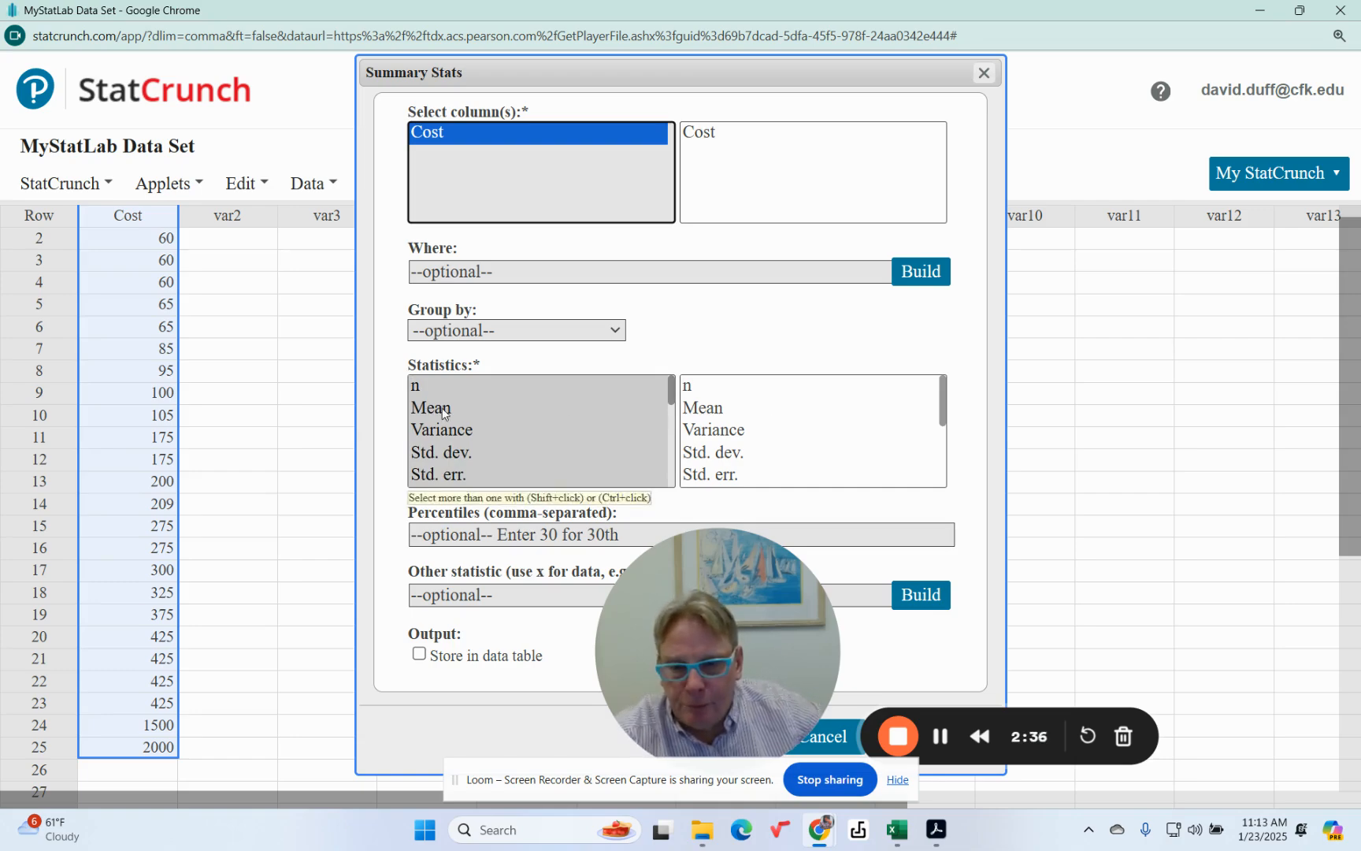
{"action": "left_click", "coordinate": [444, 408]}
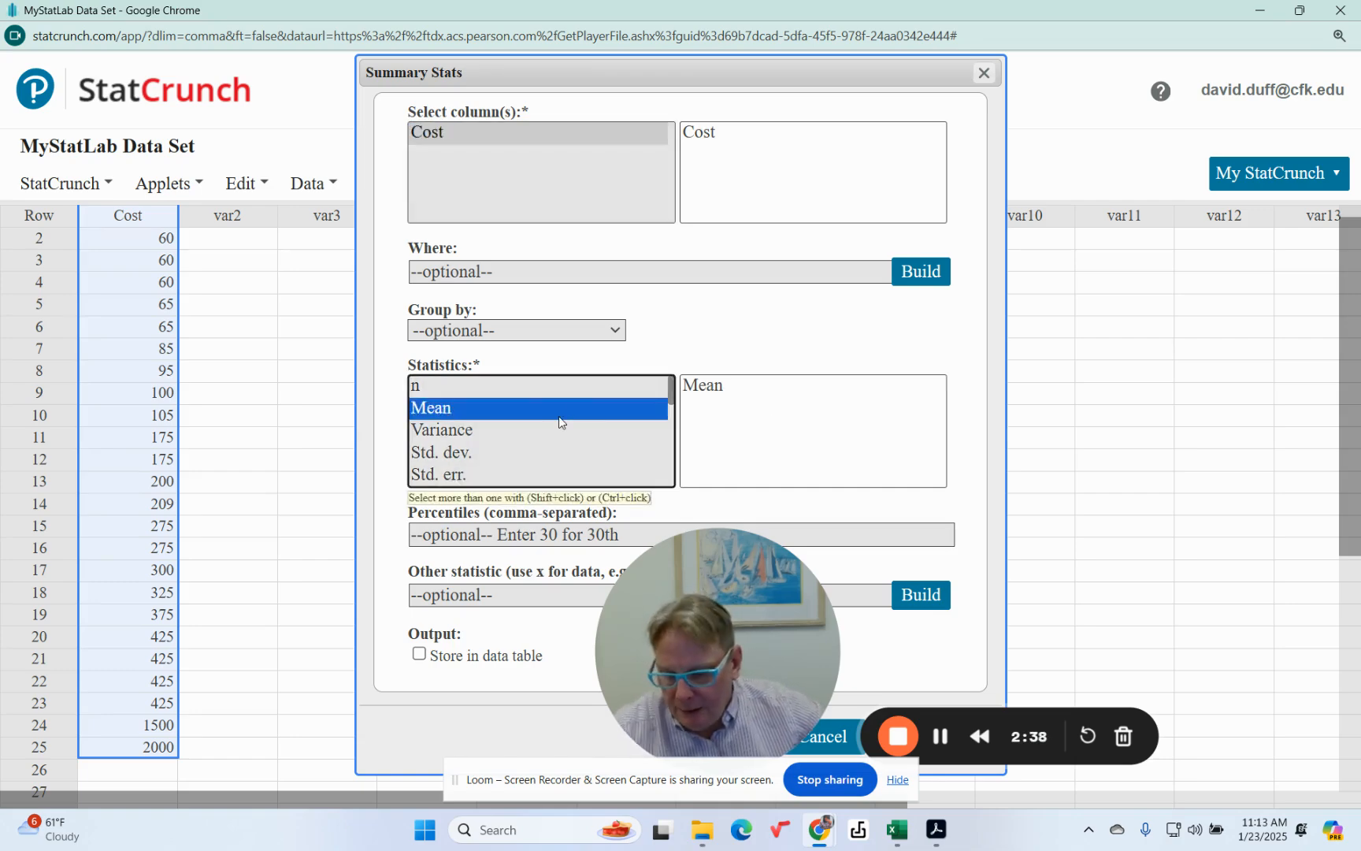
{"action": "scroll", "coordinate": [525, 413], "scroll_direction": "down", "scroll_amount": 1}
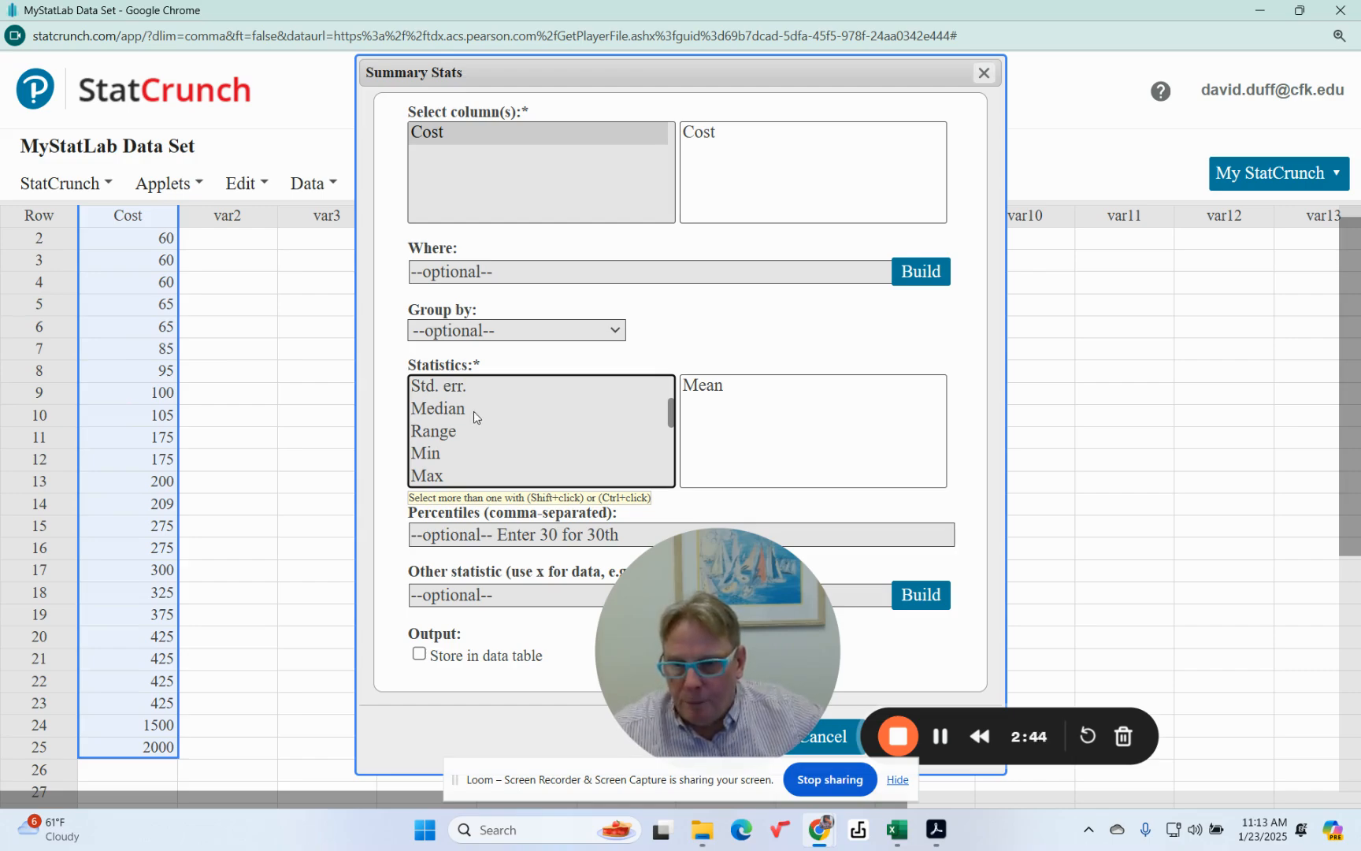
{"action": "left_click", "coordinate": [453, 410], "text": "ctrl"}
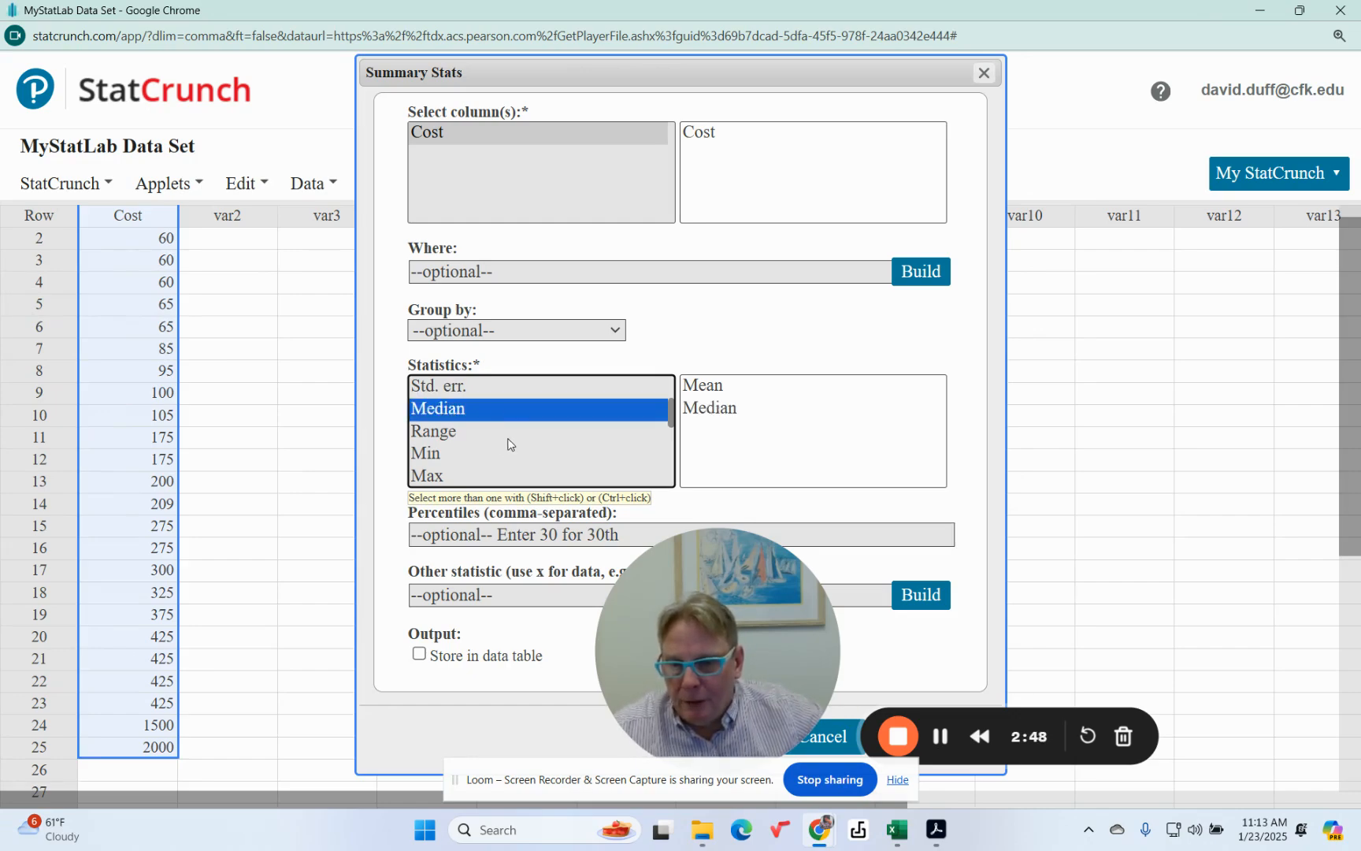
{"action": "scroll", "coordinate": [508, 444], "scroll_direction": "down", "scroll_amount": 1}
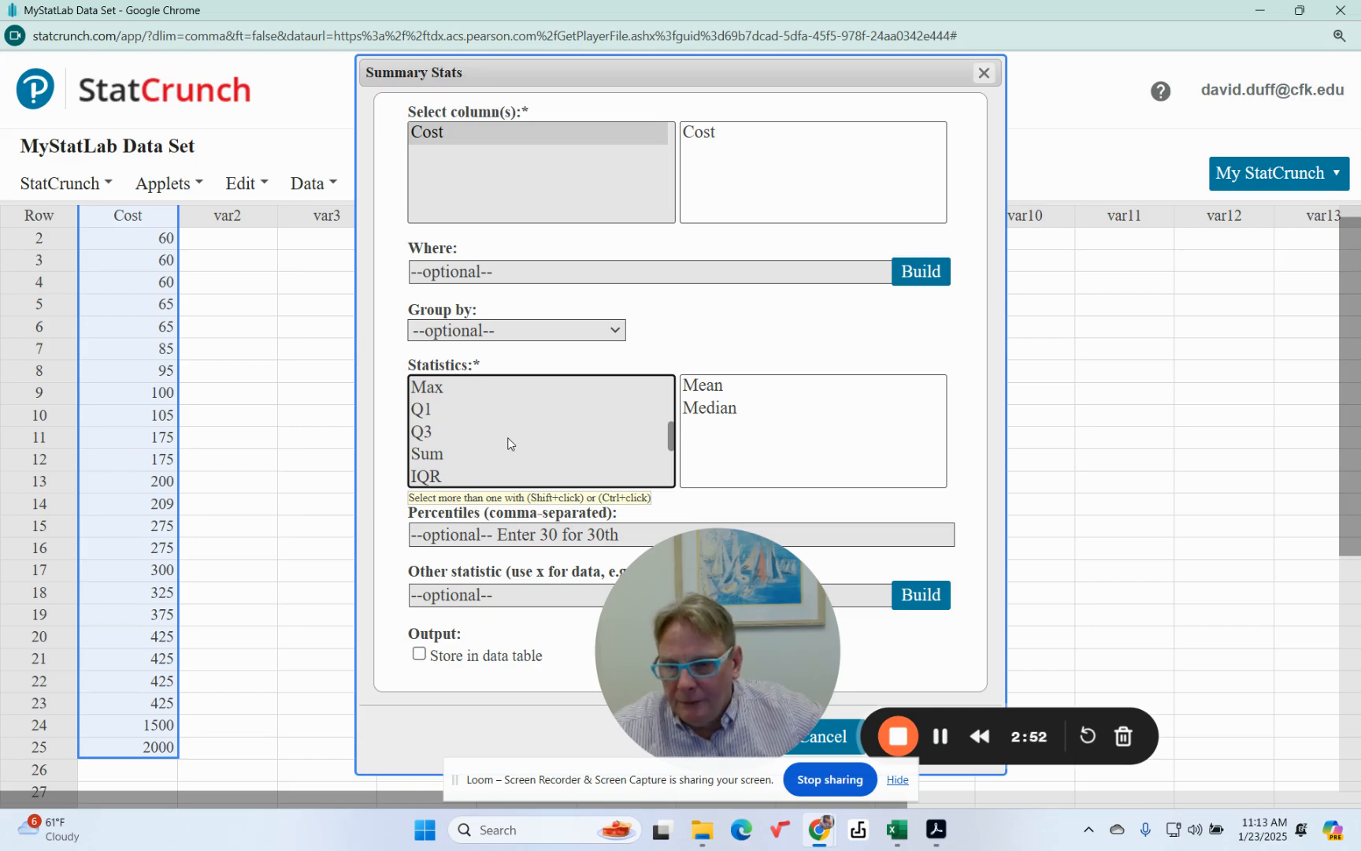
{"action": "scroll", "coordinate": [508, 443], "scroll_direction": "down", "scroll_amount": 2}
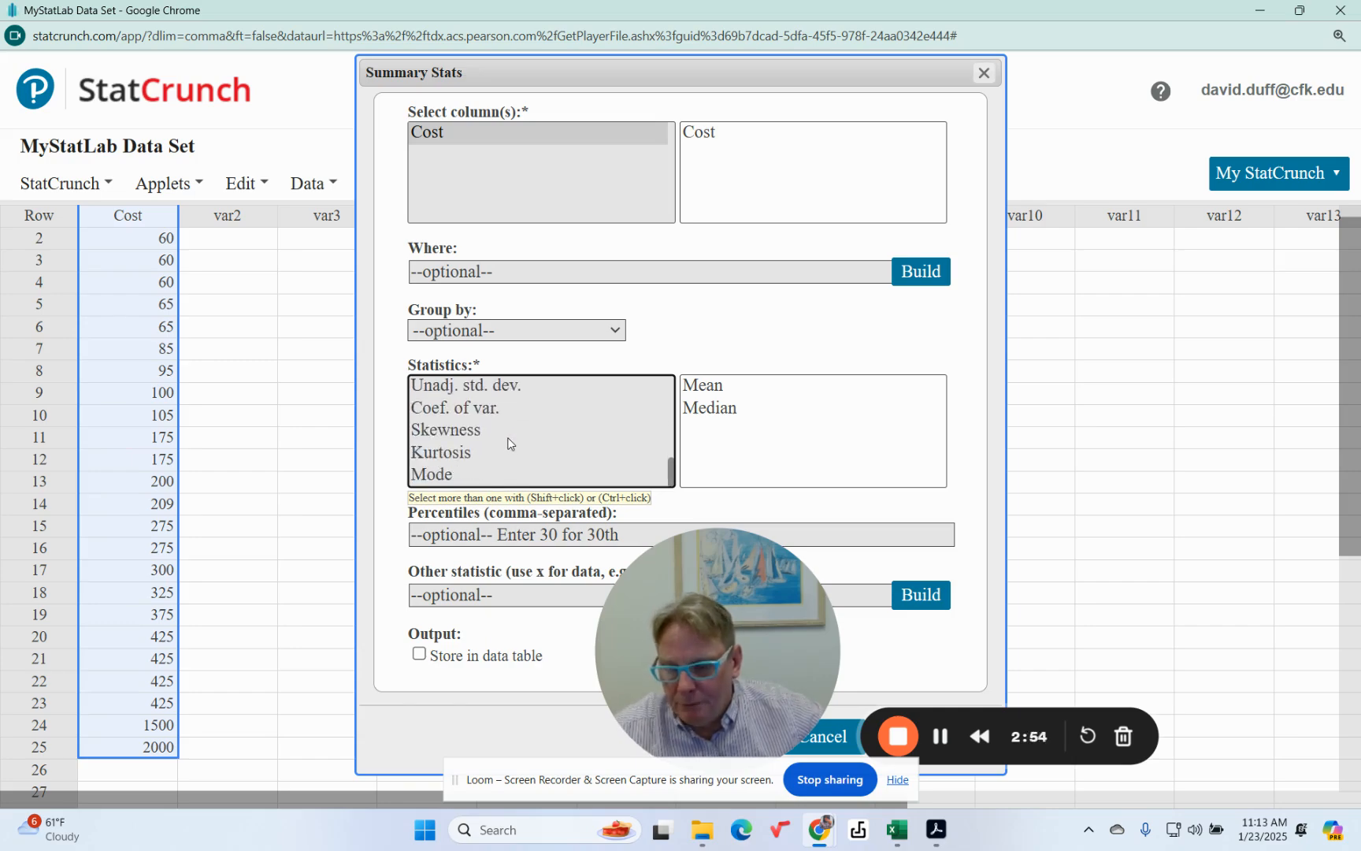
{"action": "left_click", "coordinate": [438, 475]}
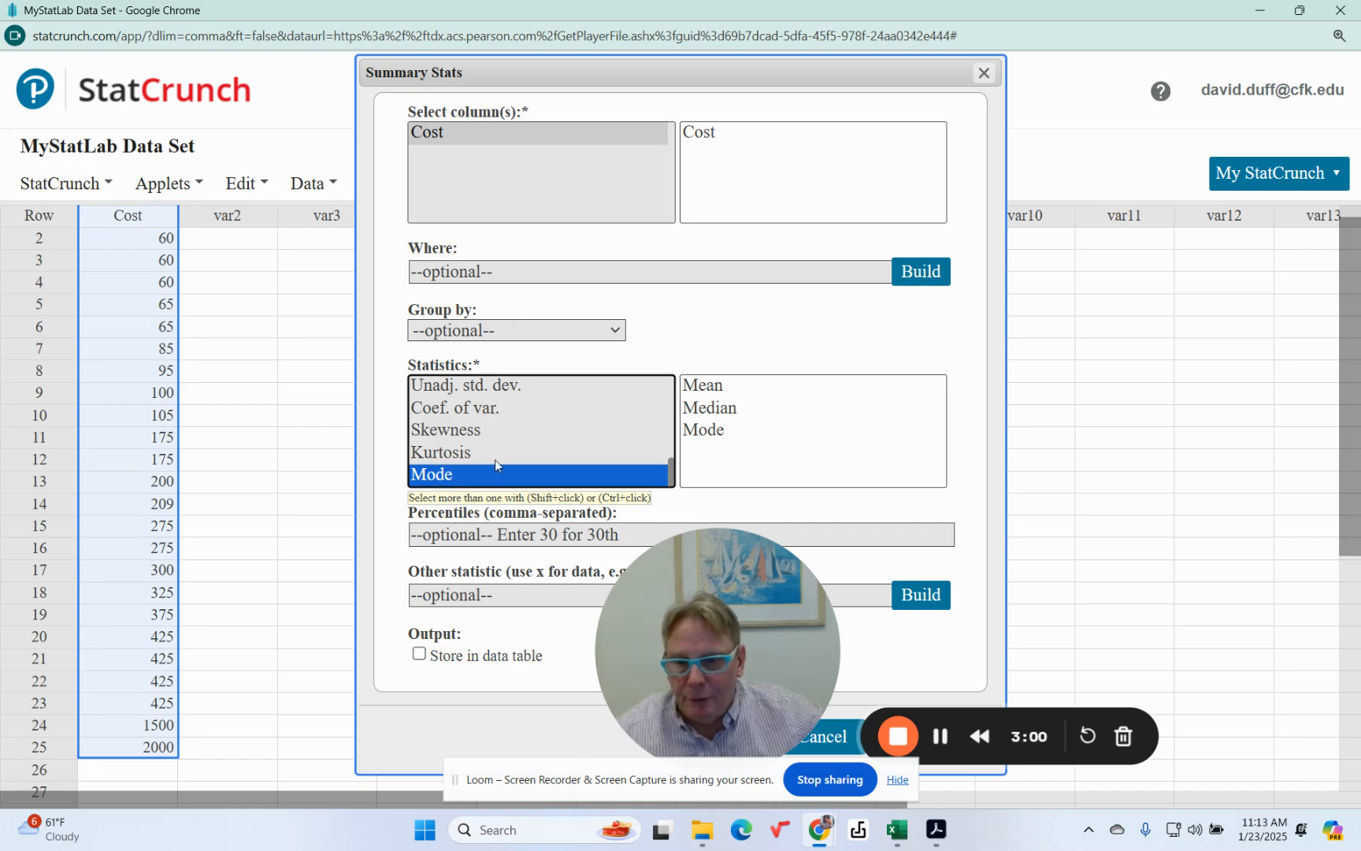
Add Min and Max to the chosen statistics and compute the summary table
{"action": "scroll", "coordinate": [496, 460], "scroll_direction": "up", "scroll_amount": 1}
{"action": "scroll", "coordinate": [495, 459], "scroll_direction": "up", "scroll_amount": 3}
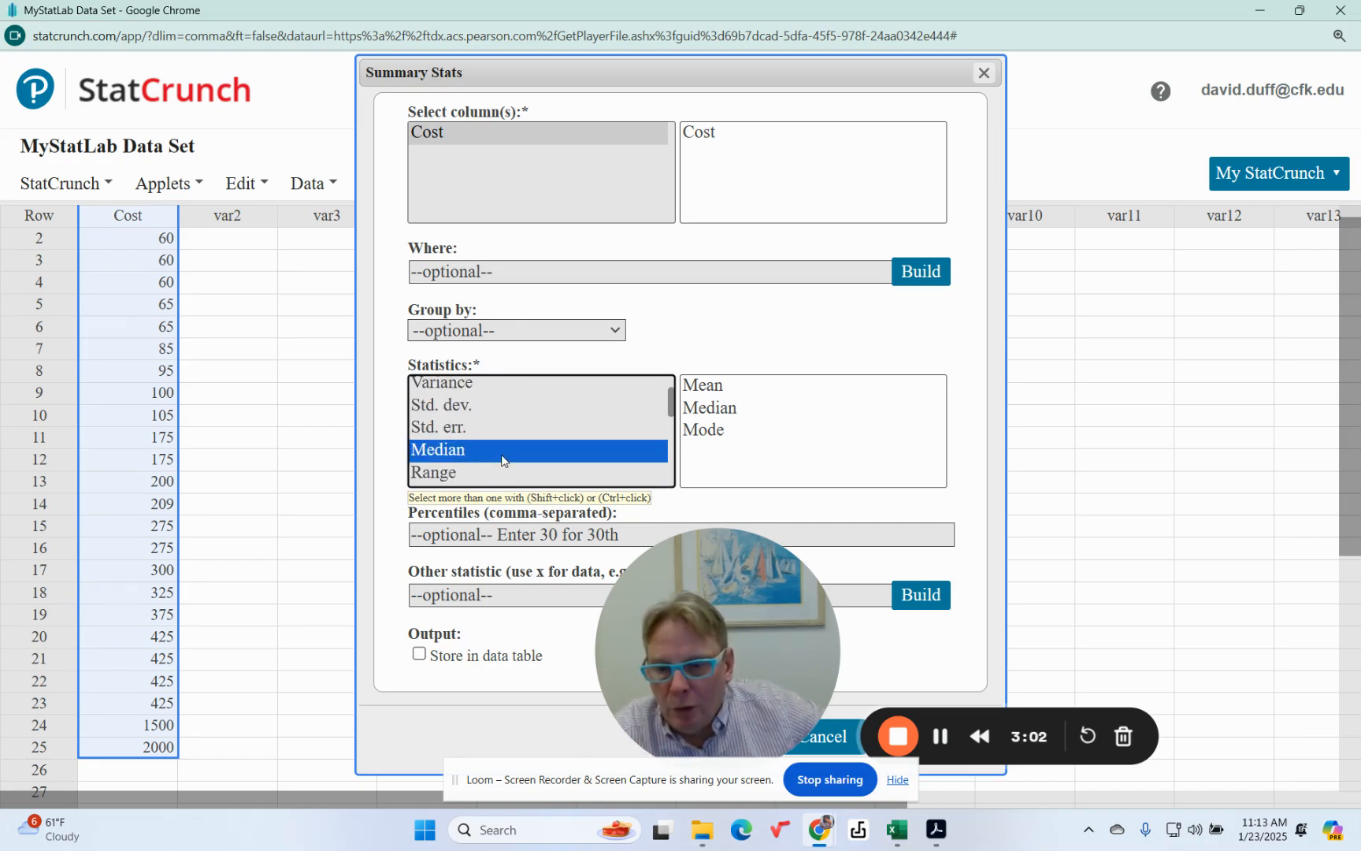
{"action": "scroll", "coordinate": [502, 459], "scroll_direction": "up", "scroll_amount": 1}
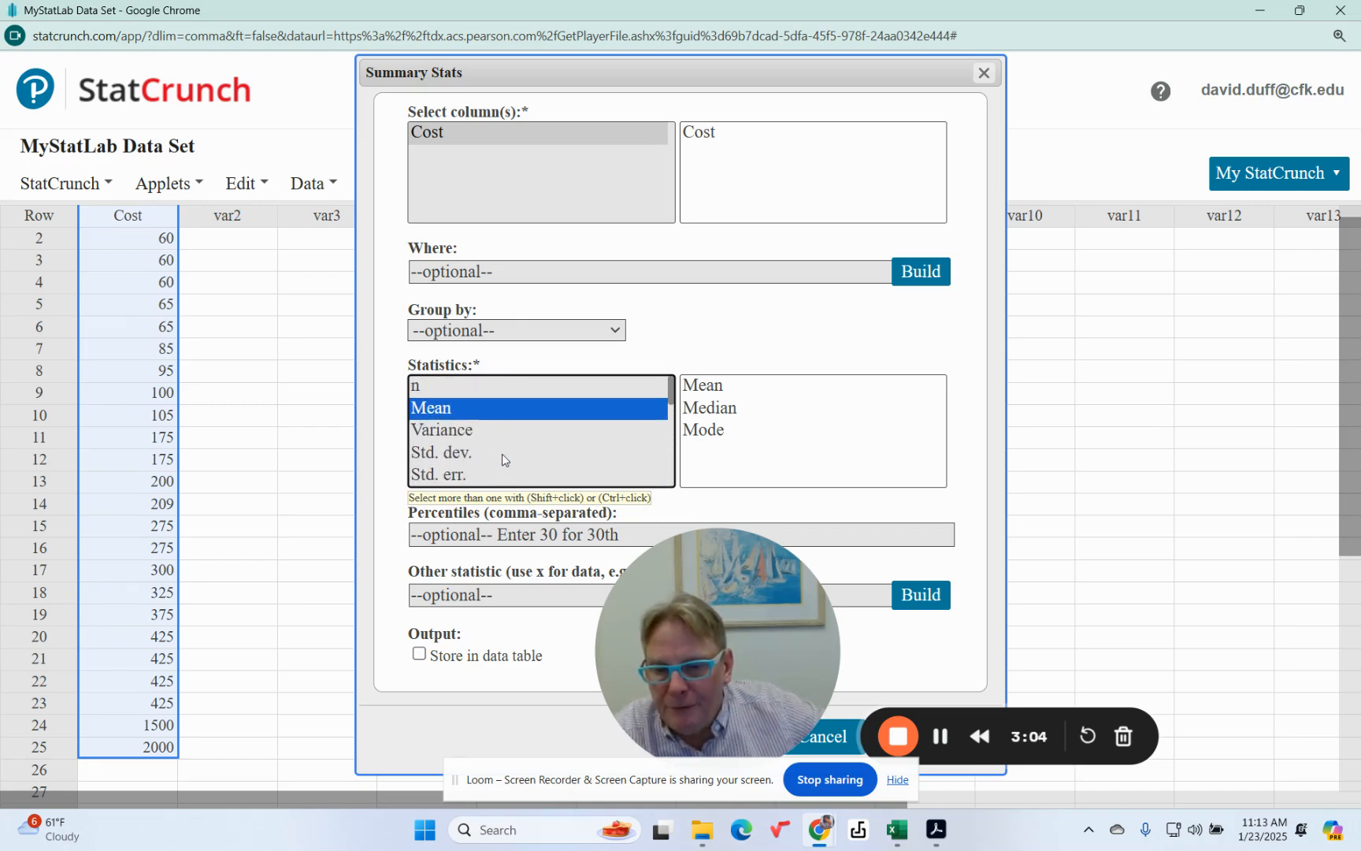
{"action": "scroll", "coordinate": [503, 457], "scroll_direction": "down", "scroll_amount": 2}
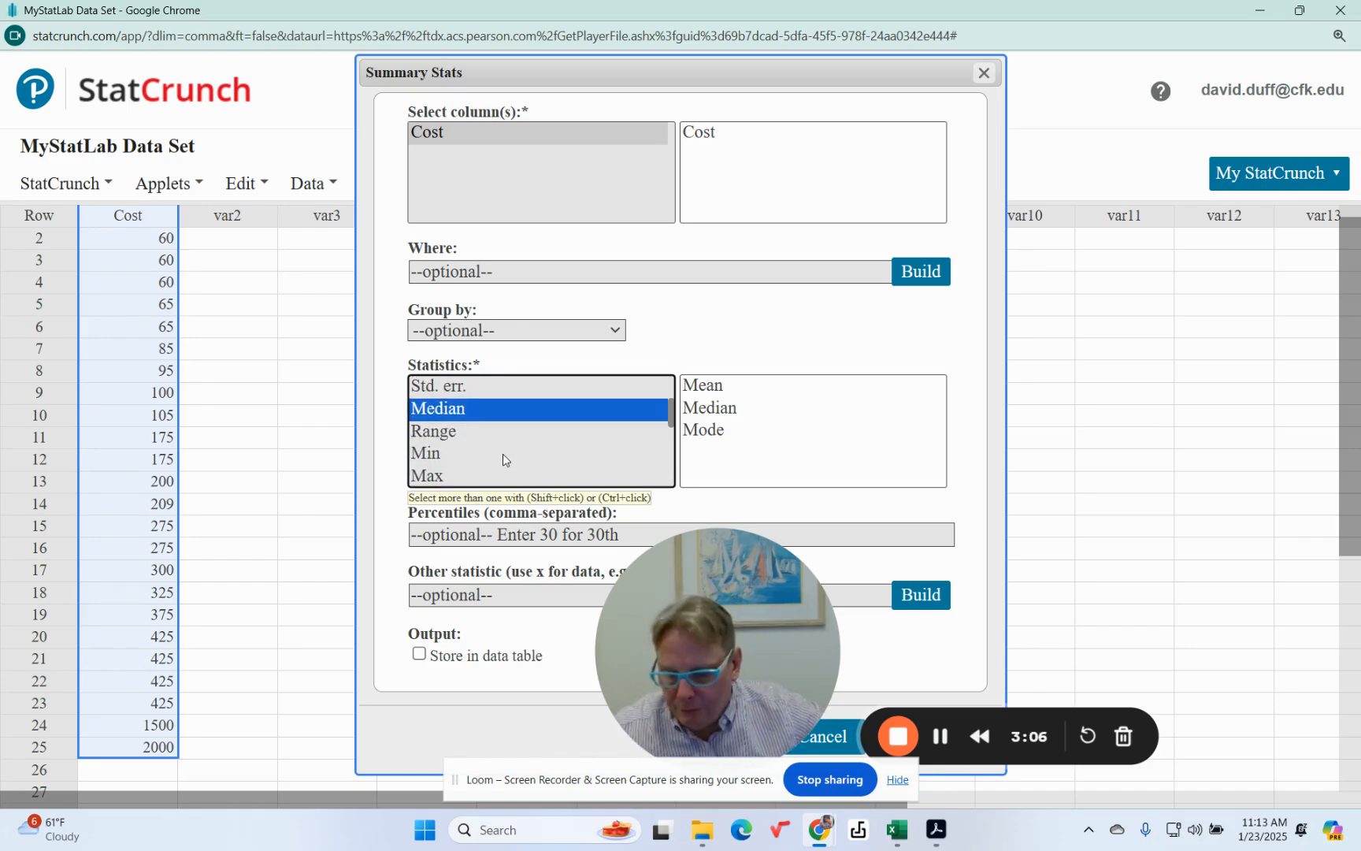
{"action": "left_click", "coordinate": [417, 453], "text": "ctrl"}
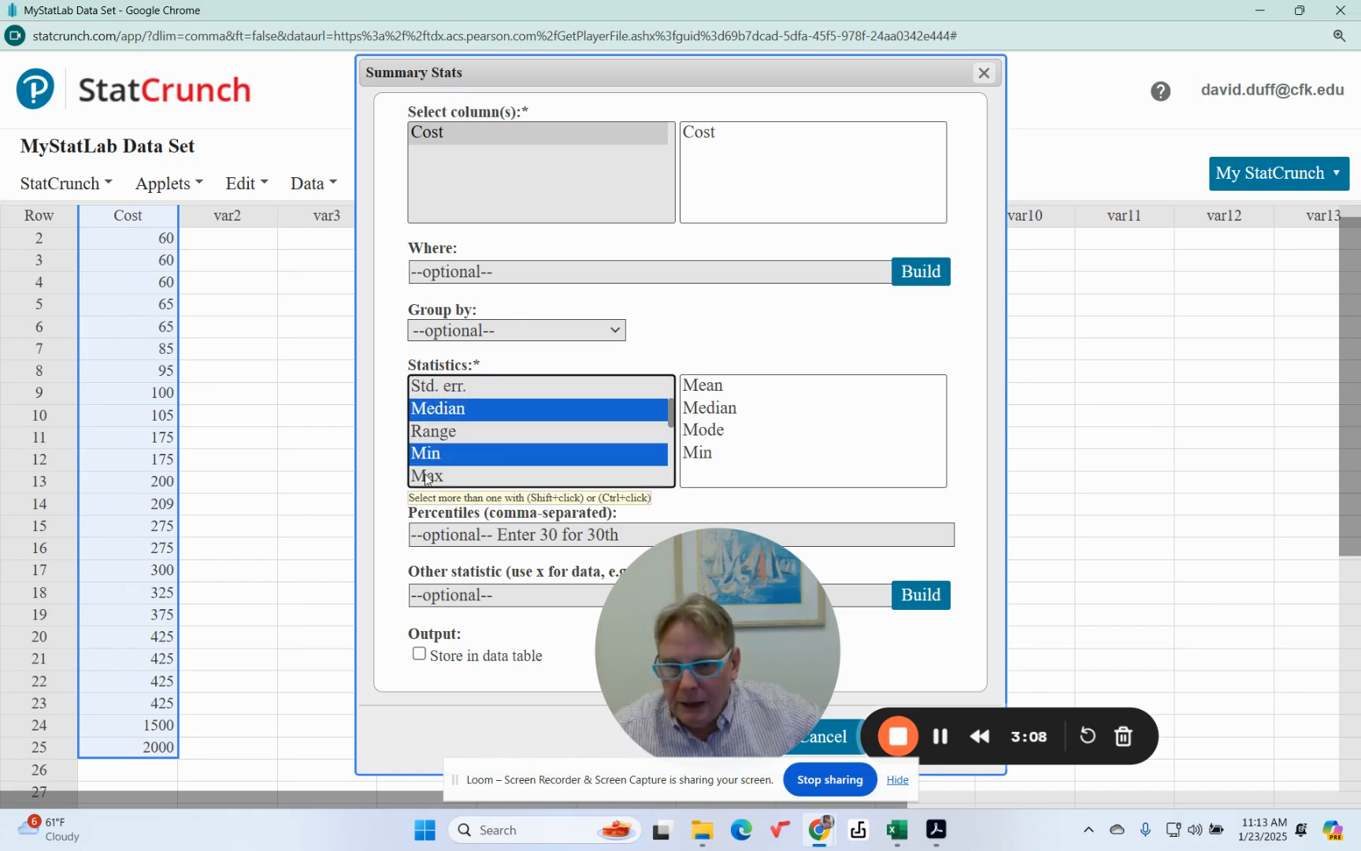
{"action": "left_click", "coordinate": [427, 476], "text": "ctrl"}
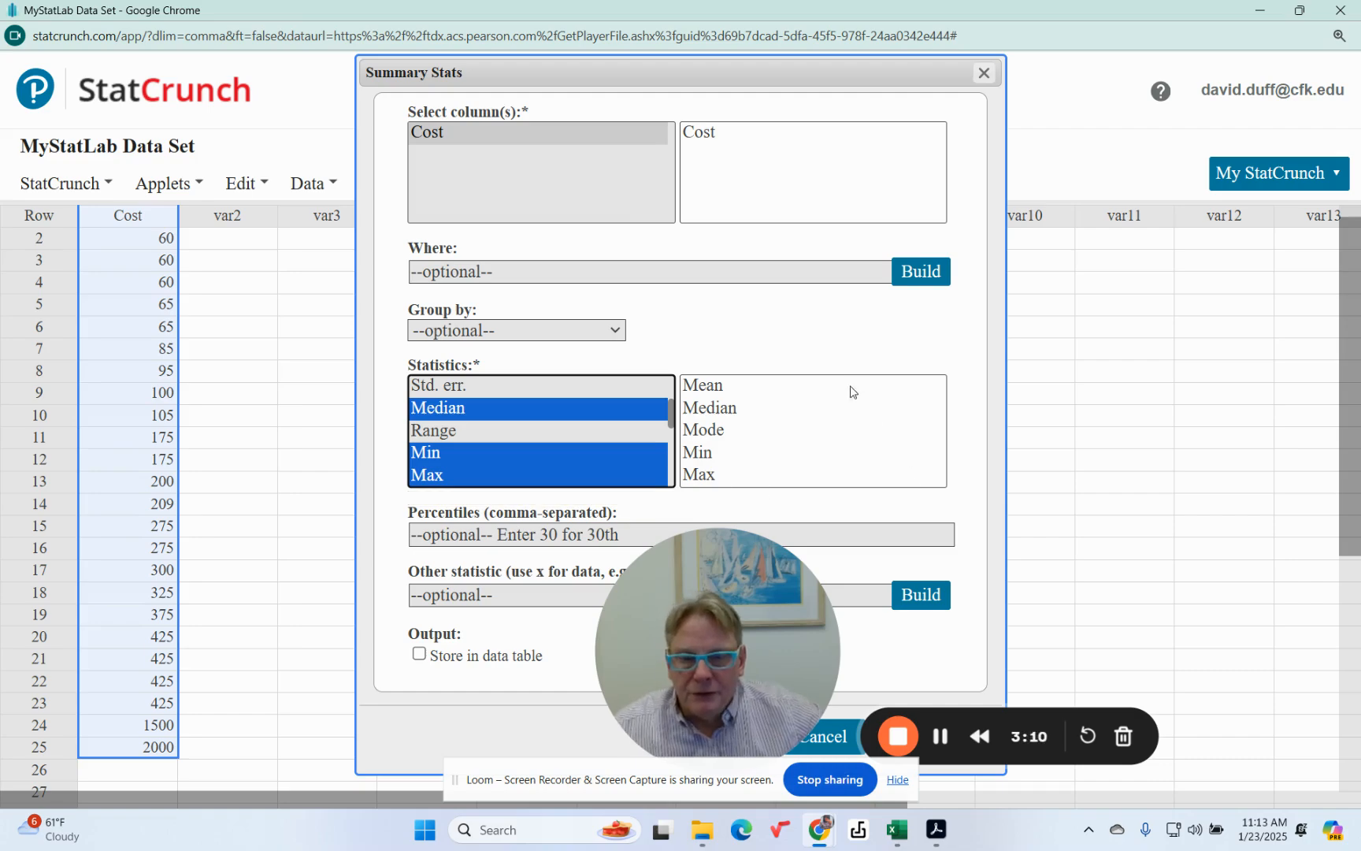
{"action": "left_click_drag", "start_coordinate": [757, 597], "coordinate": [180, 599]}
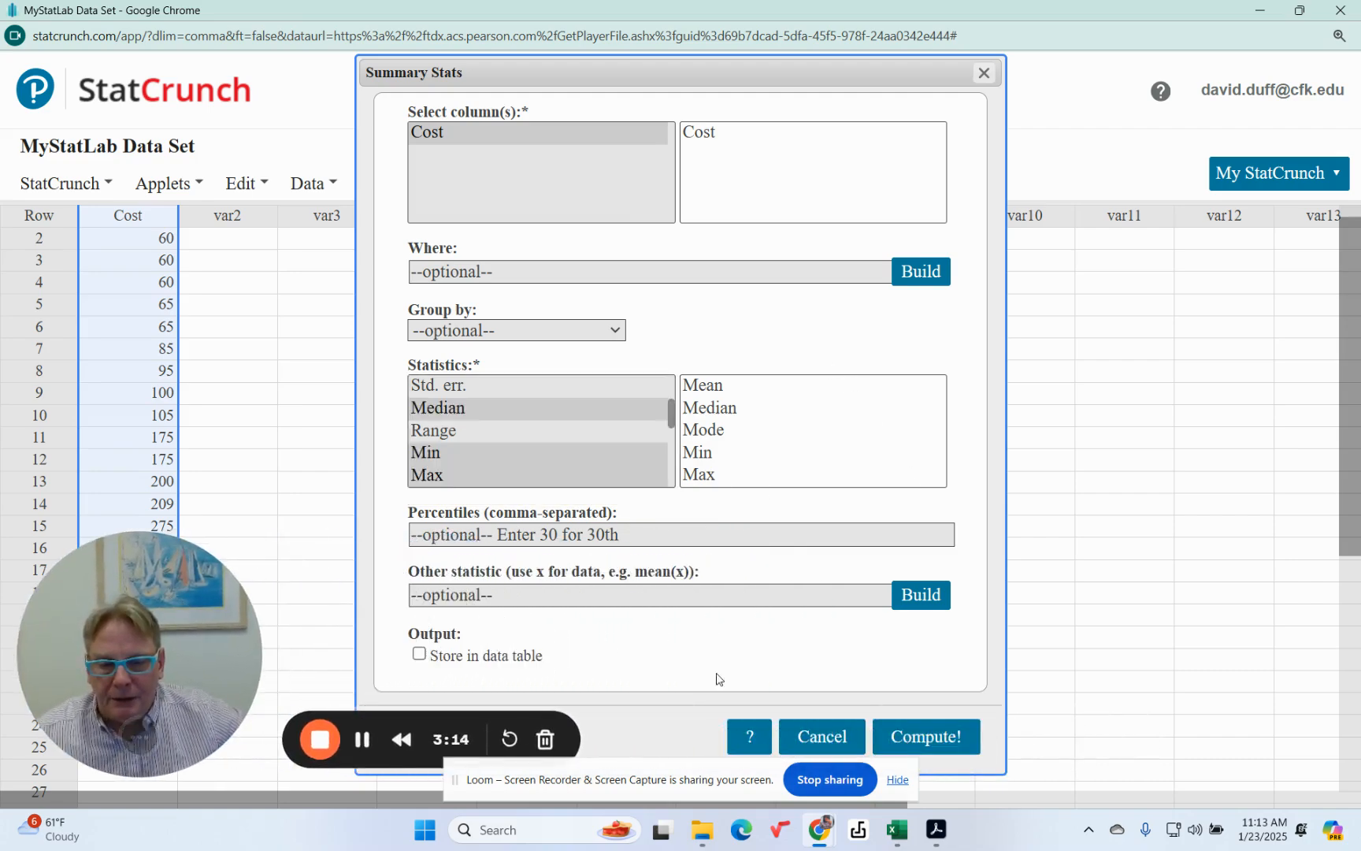
{"action": "left_click", "coordinate": [899, 743]}
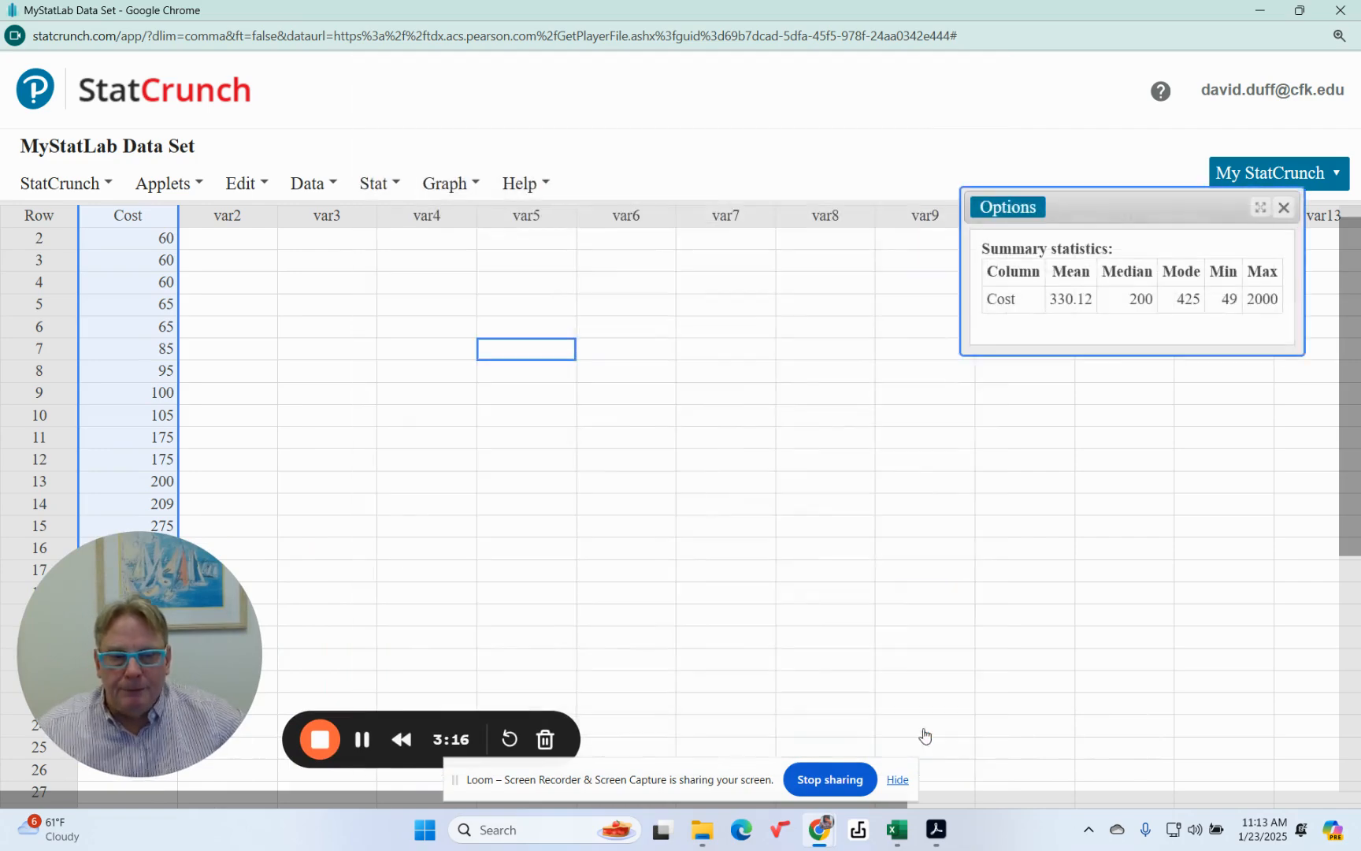
Move the summary statistics window nearer the data table's centre and submit 330.12 as the mean for part a in the MyLab homework
{"action": "left_click_drag", "start_coordinate": [1130, 216], "coordinate": [868, 261]}
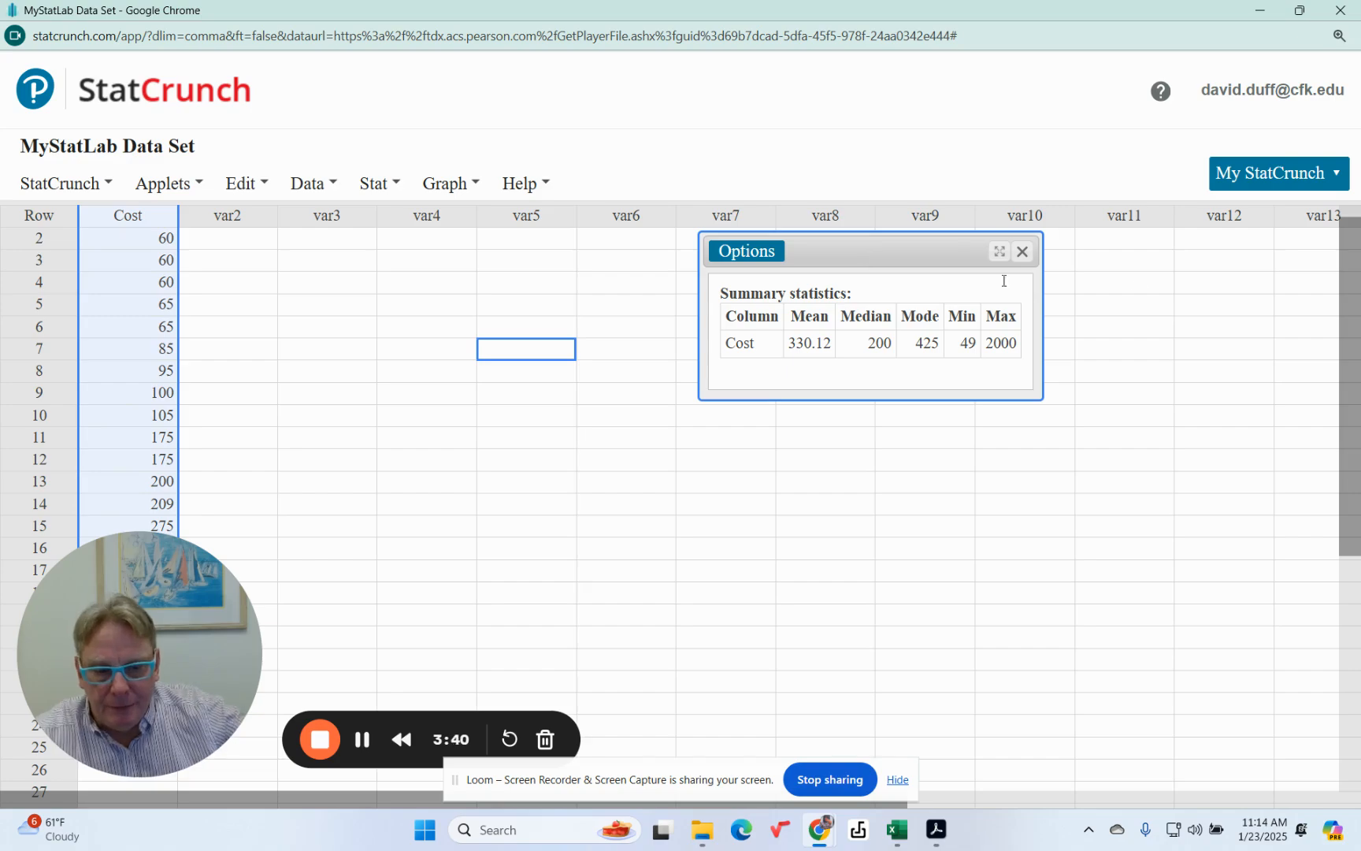
{"action": "left_click", "coordinate": [1258, 12]}
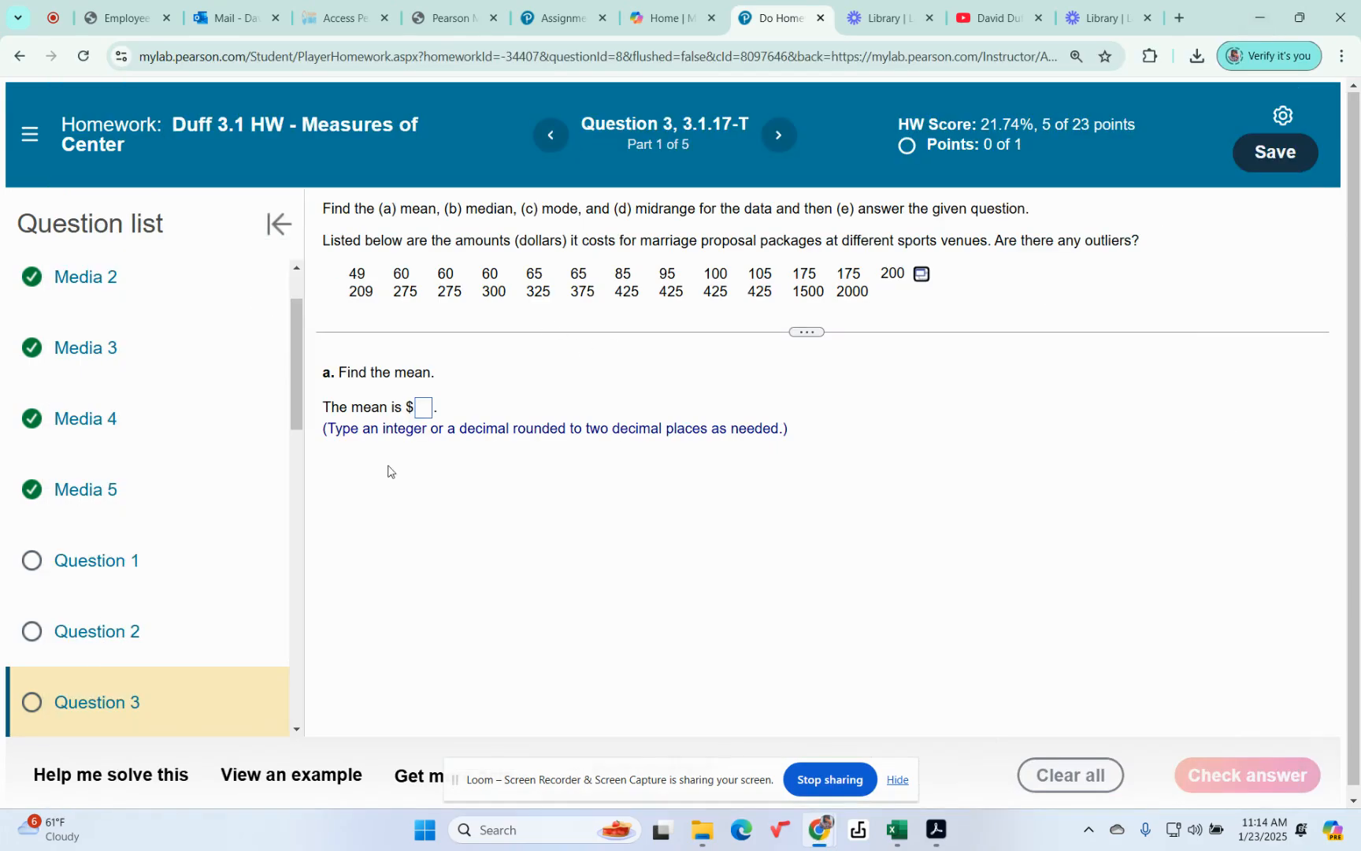
{"action": "left_click", "coordinate": [424, 409]}
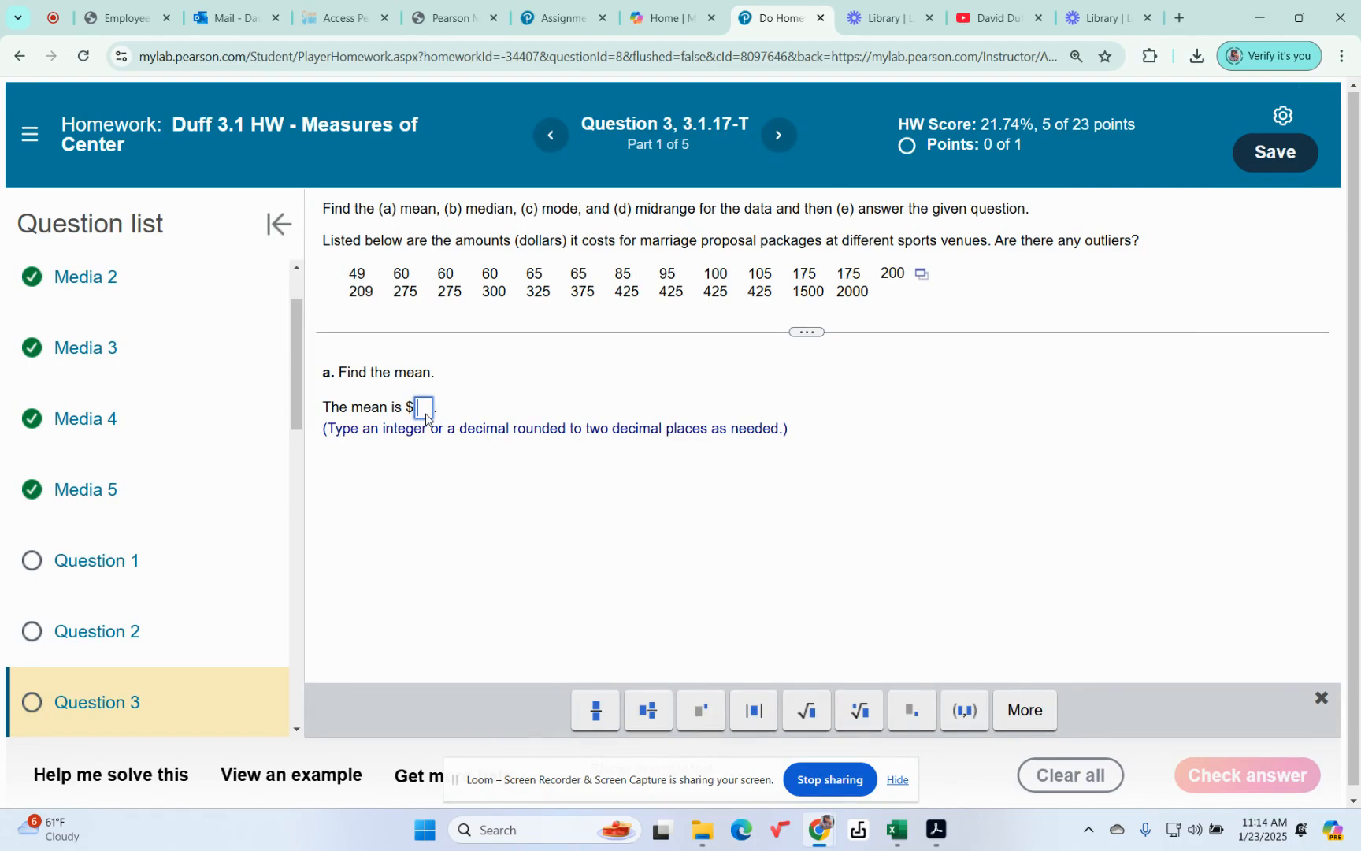
{"action": "type", "text": "330"}
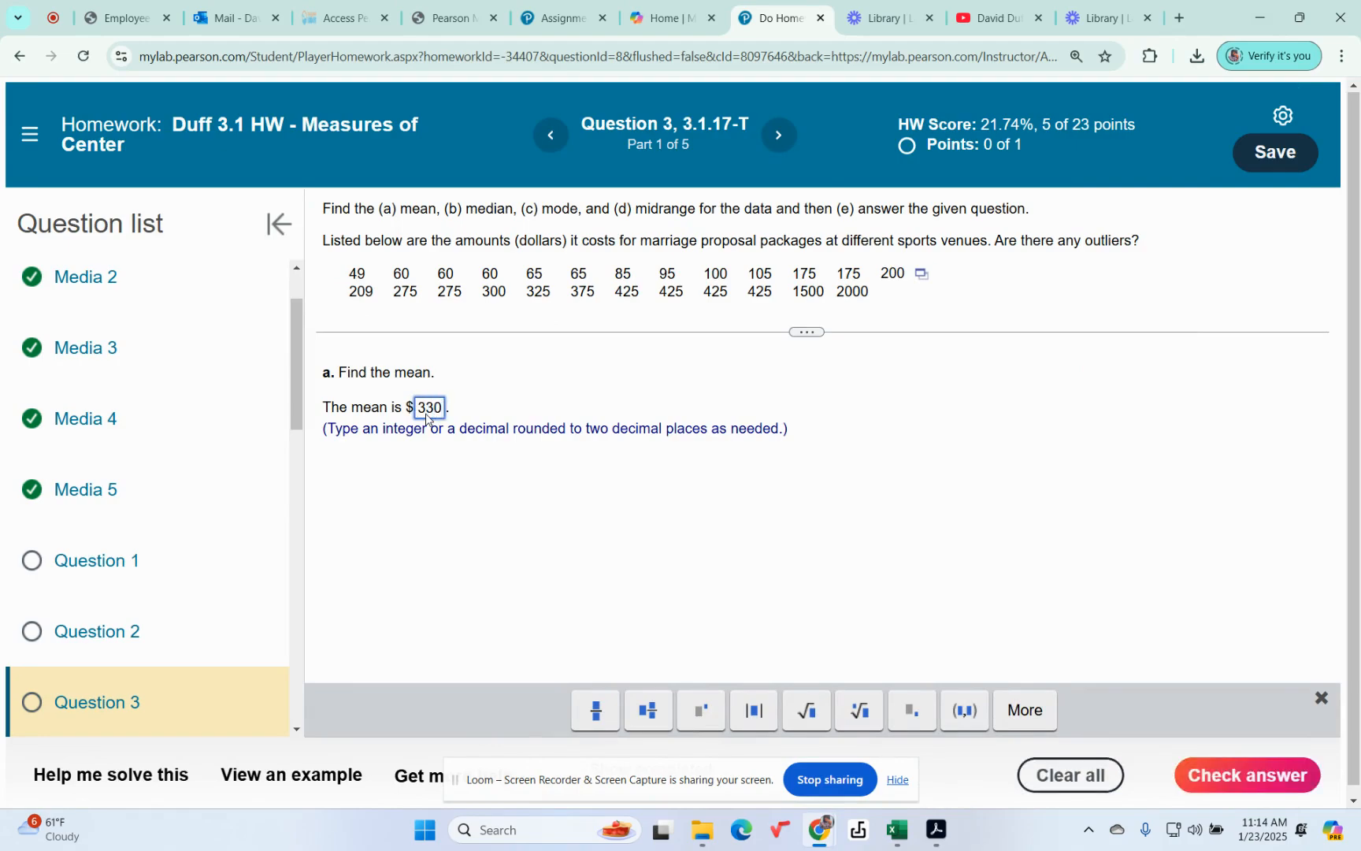
{"action": "type", "text": ".12"}
{"action": "left_click", "coordinate": [1238, 777]}
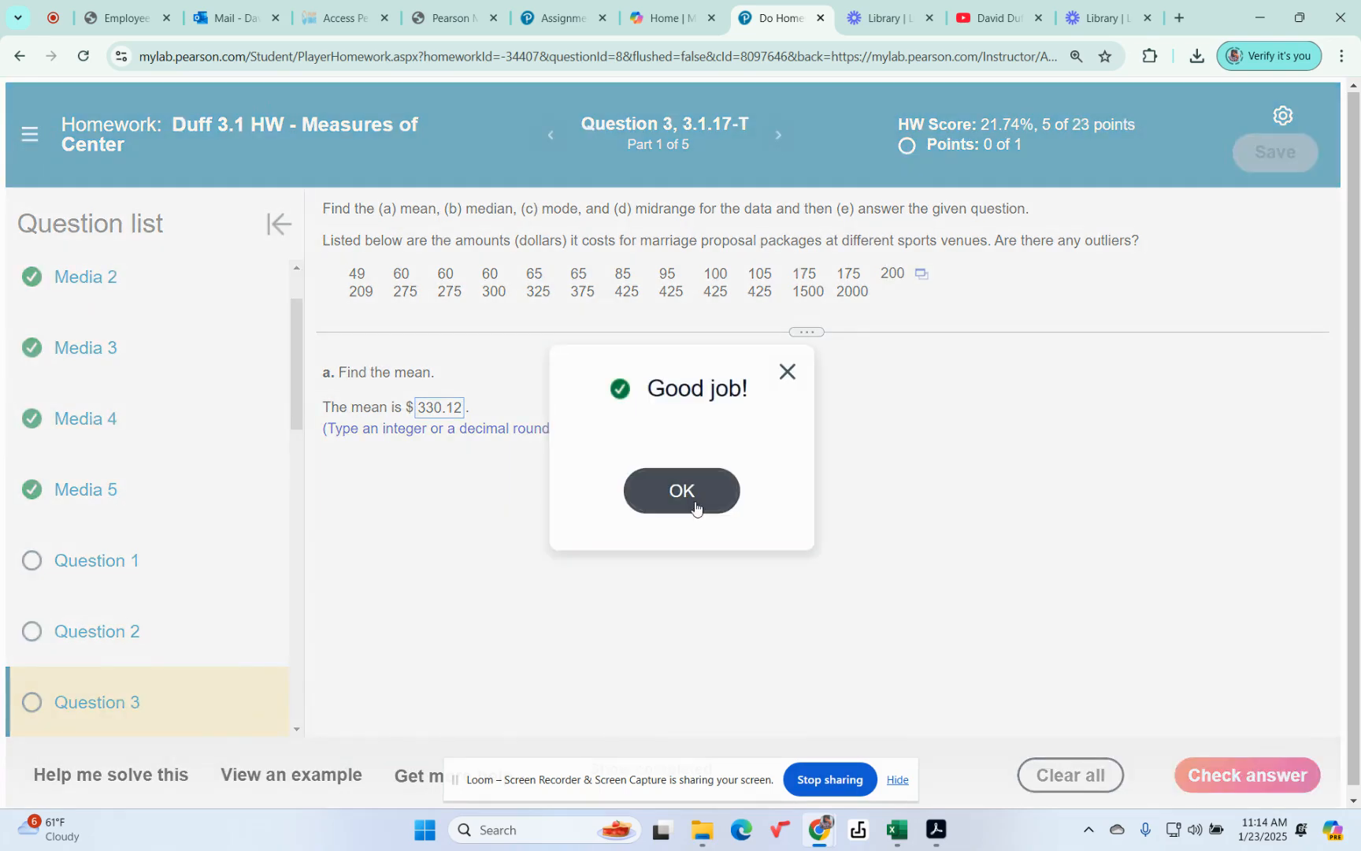
{"action": "left_click", "coordinate": [696, 507]}
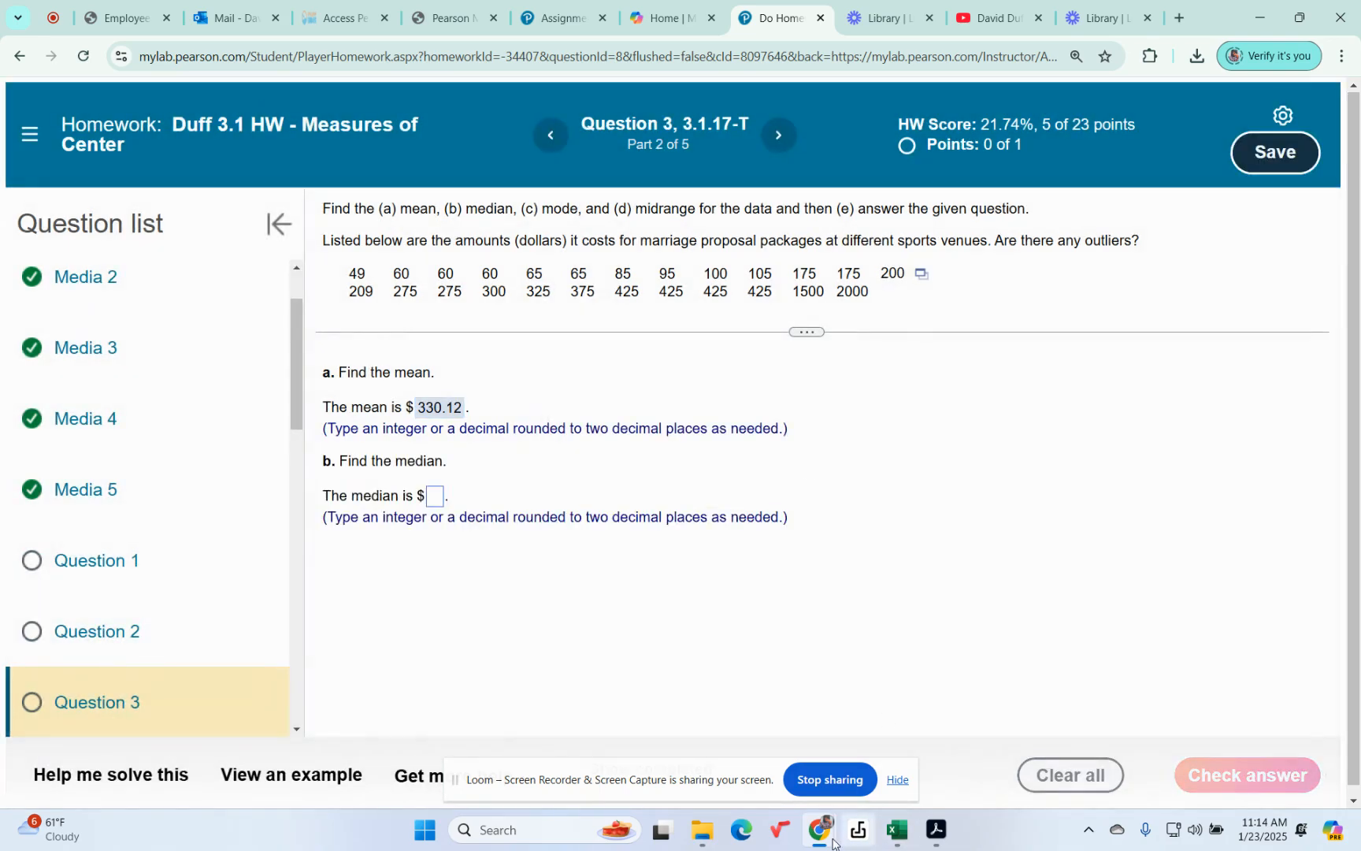
Consult the StatCrunch summary table for the median and submit 200 for part b of the MyLab question
{"action": "mouse_move", "coordinate": [804, 840]}
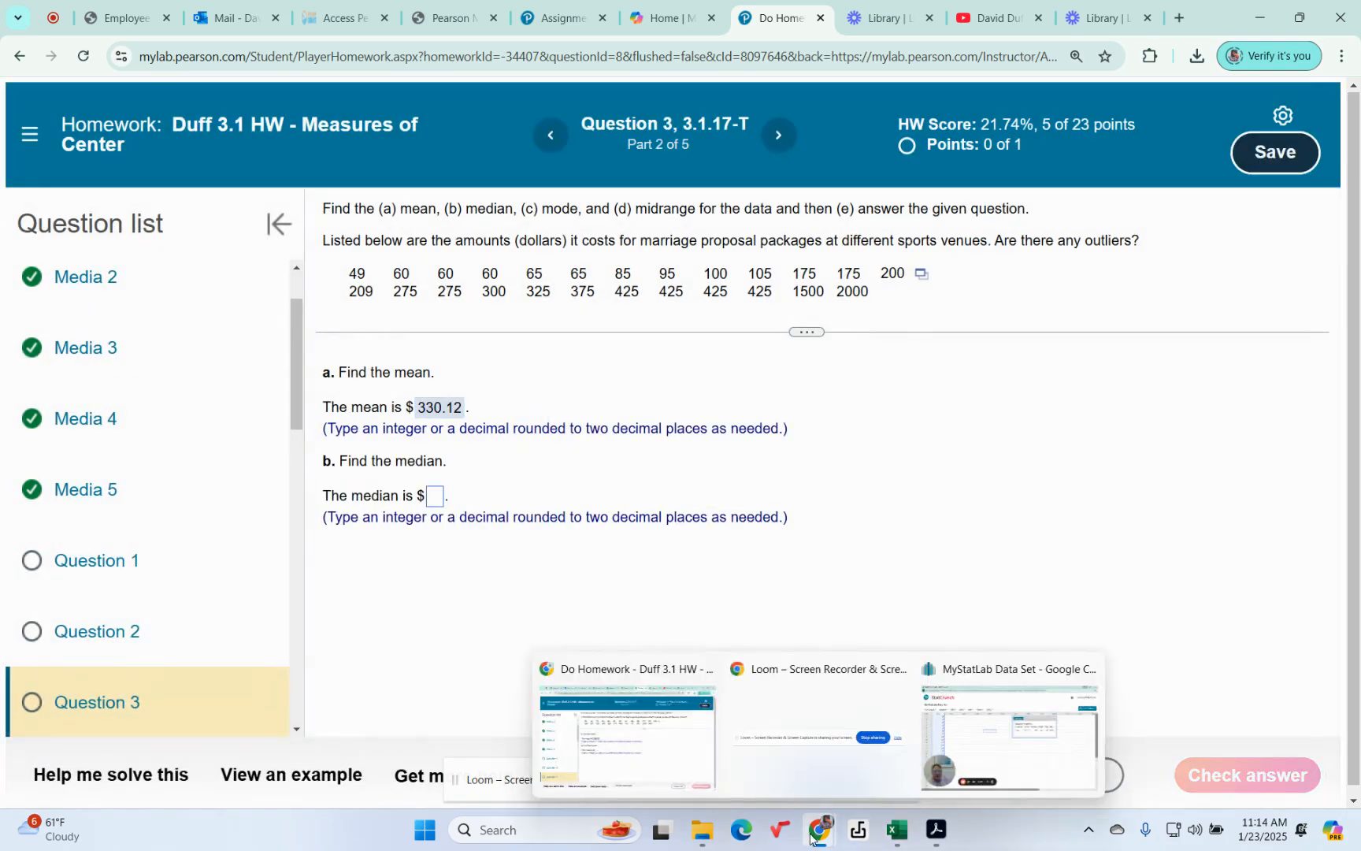
{"action": "left_click", "coordinate": [998, 671]}
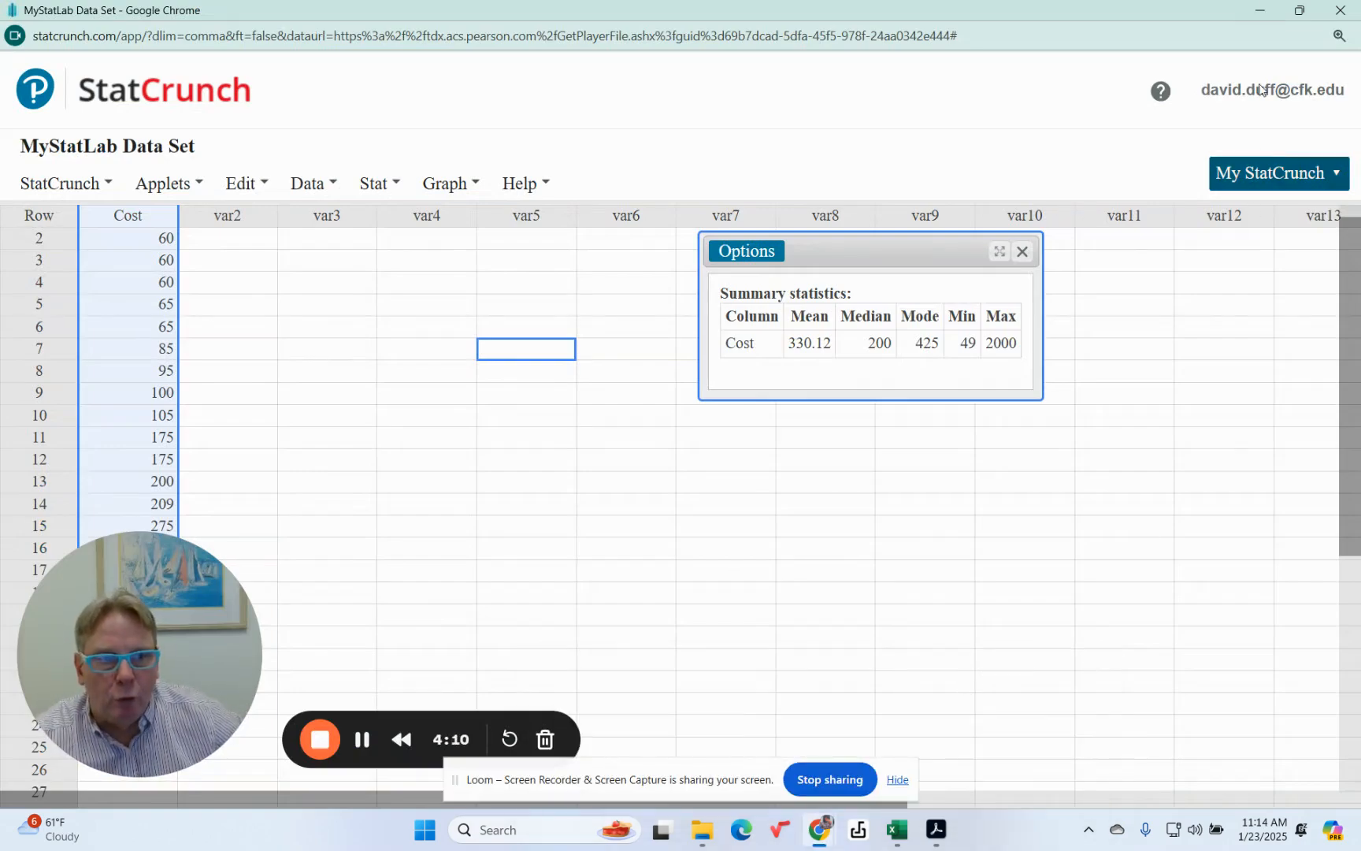
{"action": "left_click", "coordinate": [1259, 11]}
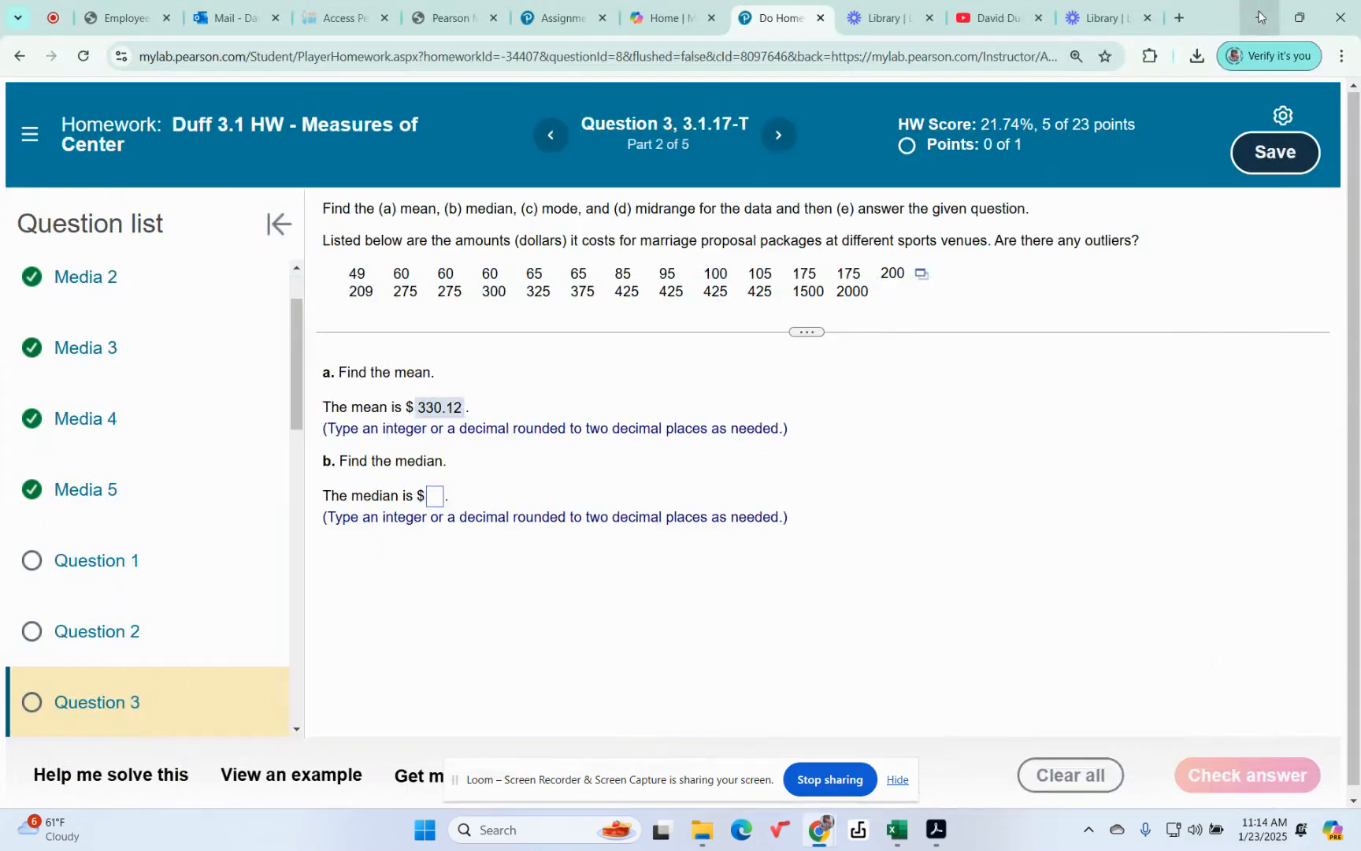
{"action": "left_click", "coordinate": [436, 497]}
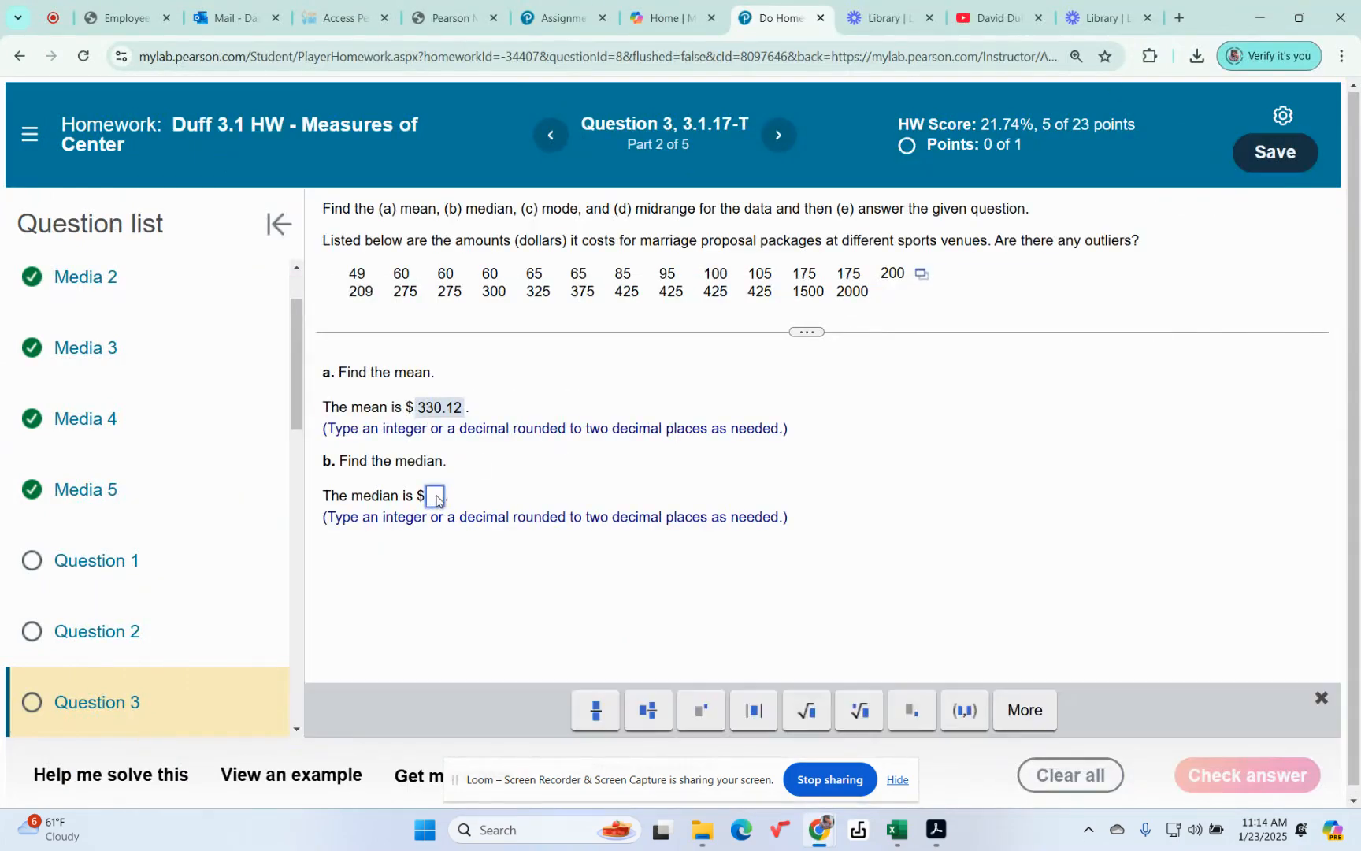
{"action": "type", "text": "200"}
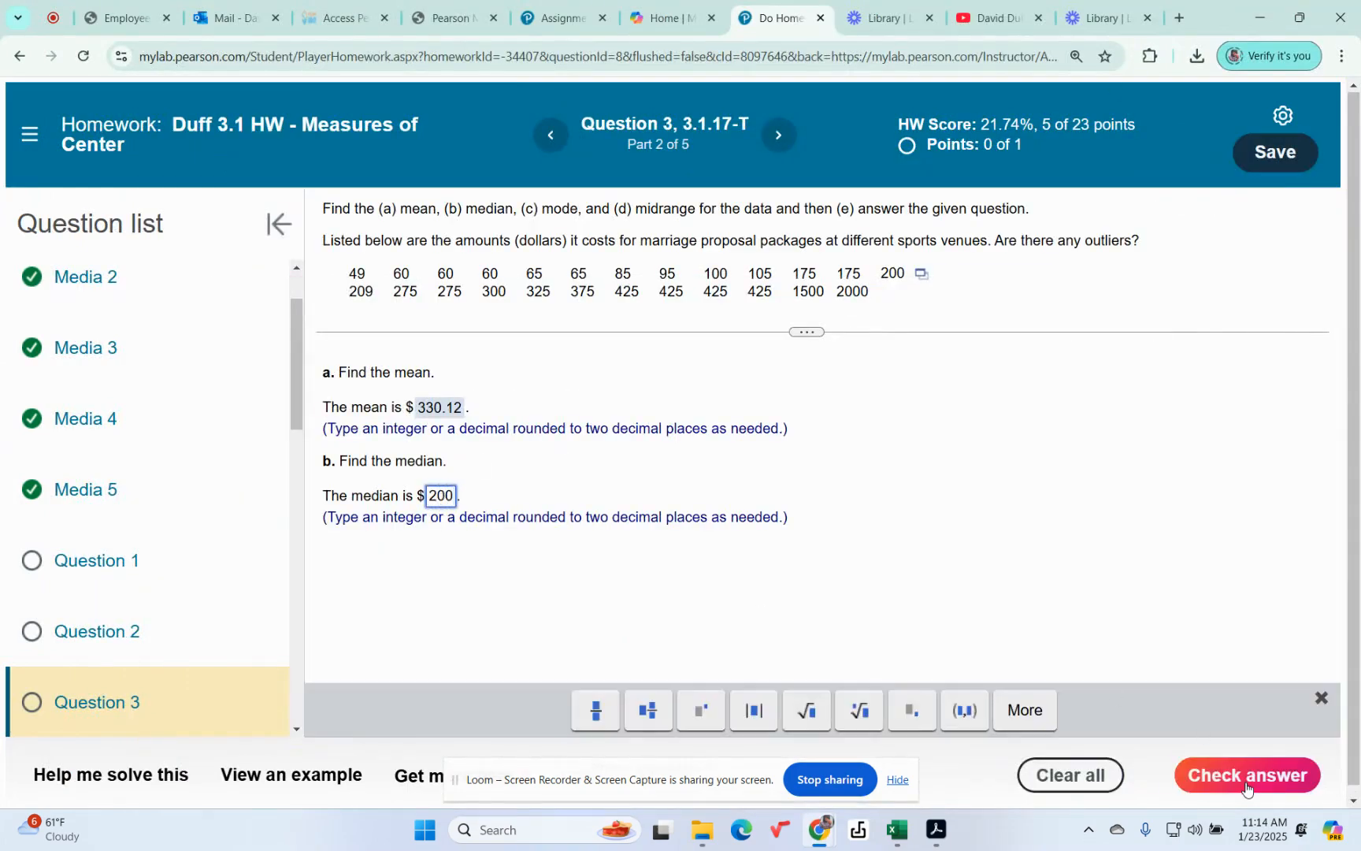
{"action": "left_click", "coordinate": [1246, 776]}
{"action": "left_click", "coordinate": [683, 490]}
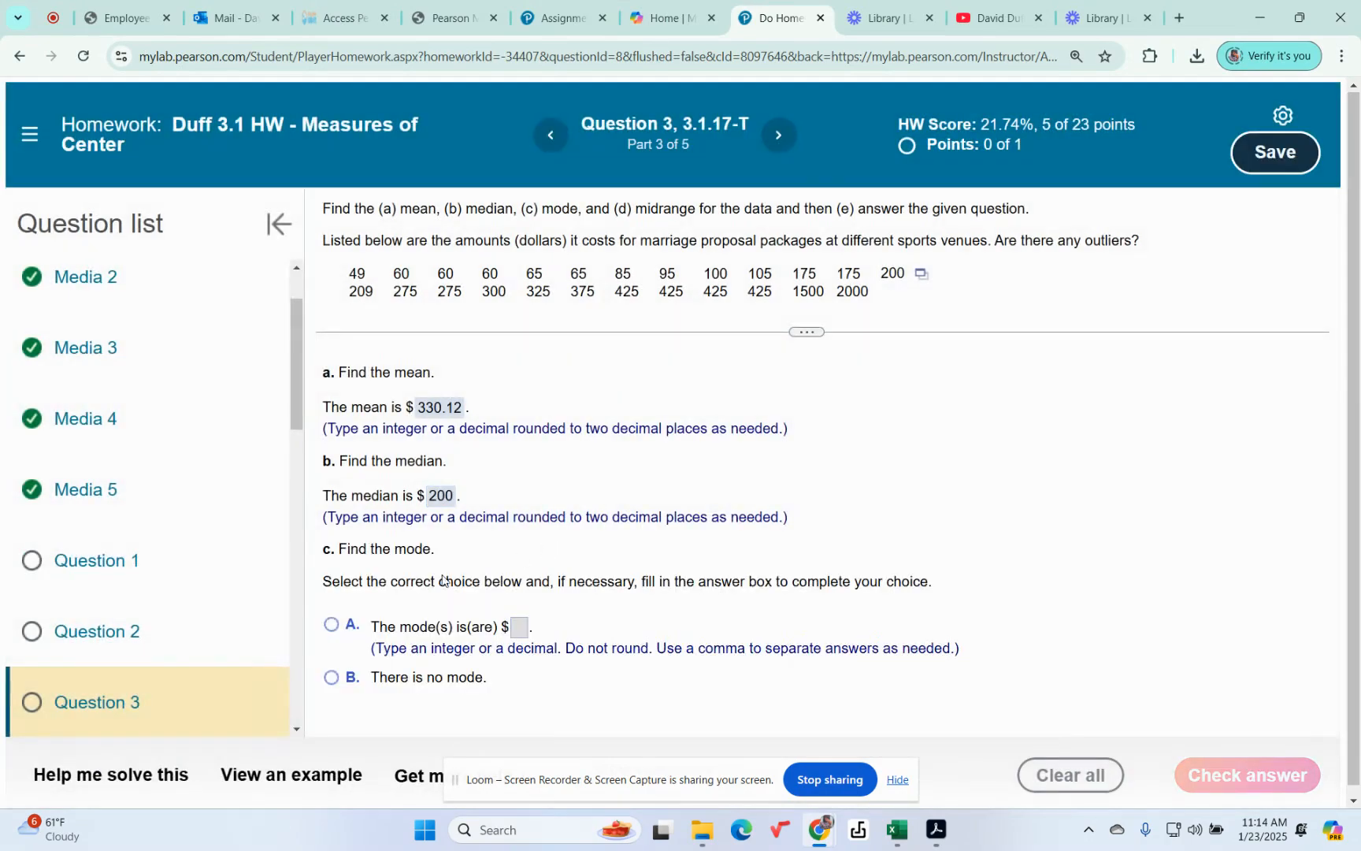
Choose answer A for the mode in part c, fill in 425 and submit it
{"action": "left_click", "coordinate": [521, 628]}
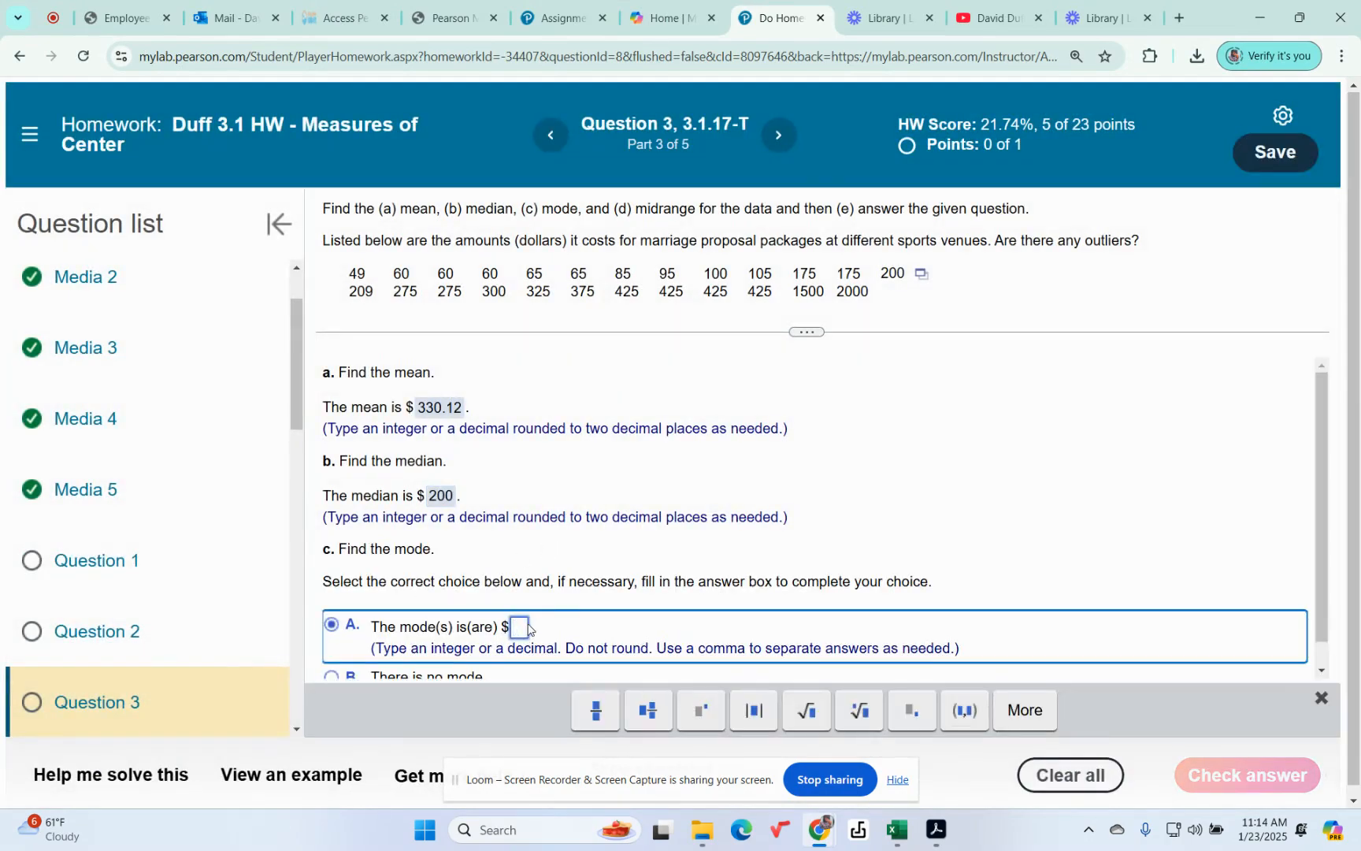
{"action": "type", "text": "425"}
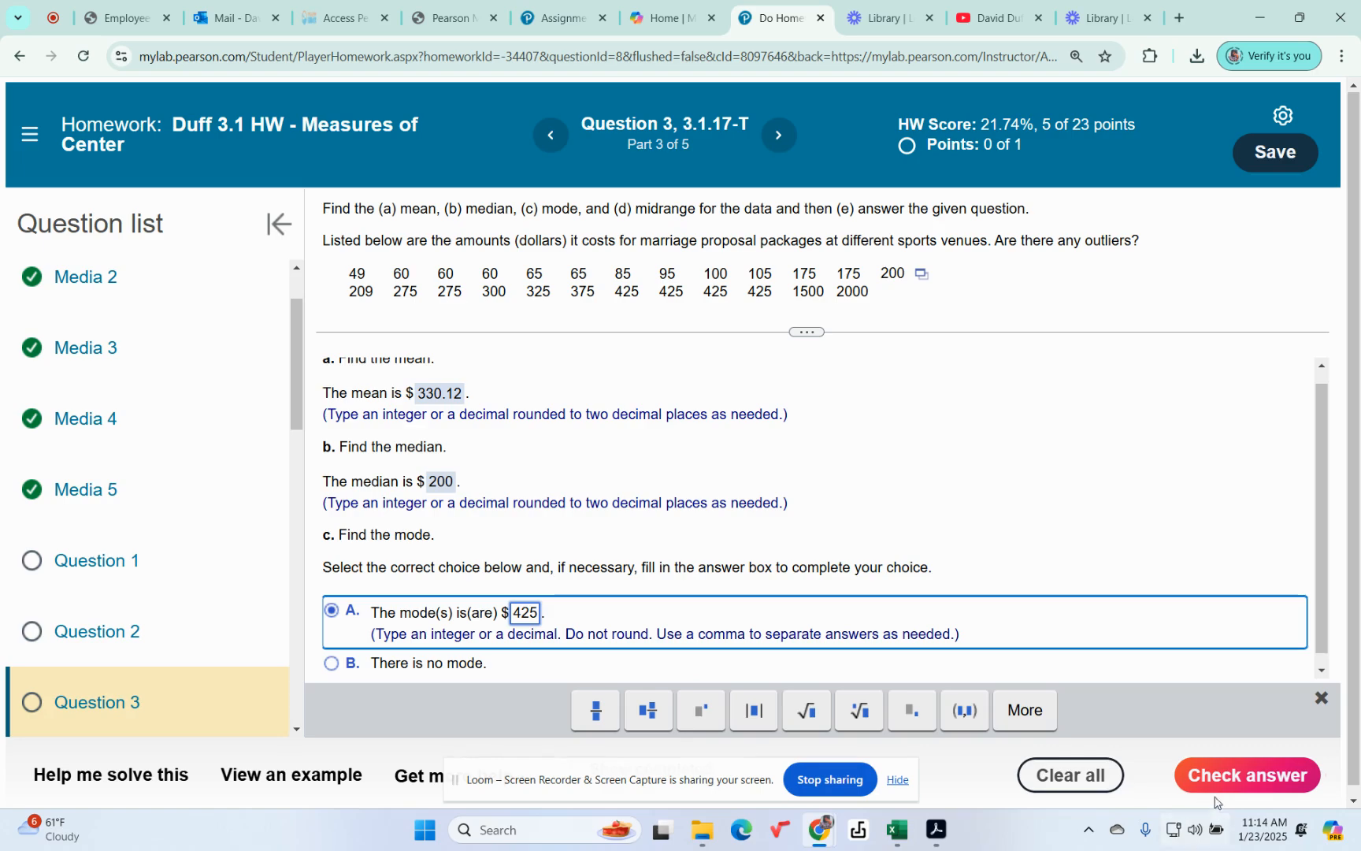
{"action": "left_click", "coordinate": [1233, 782]}
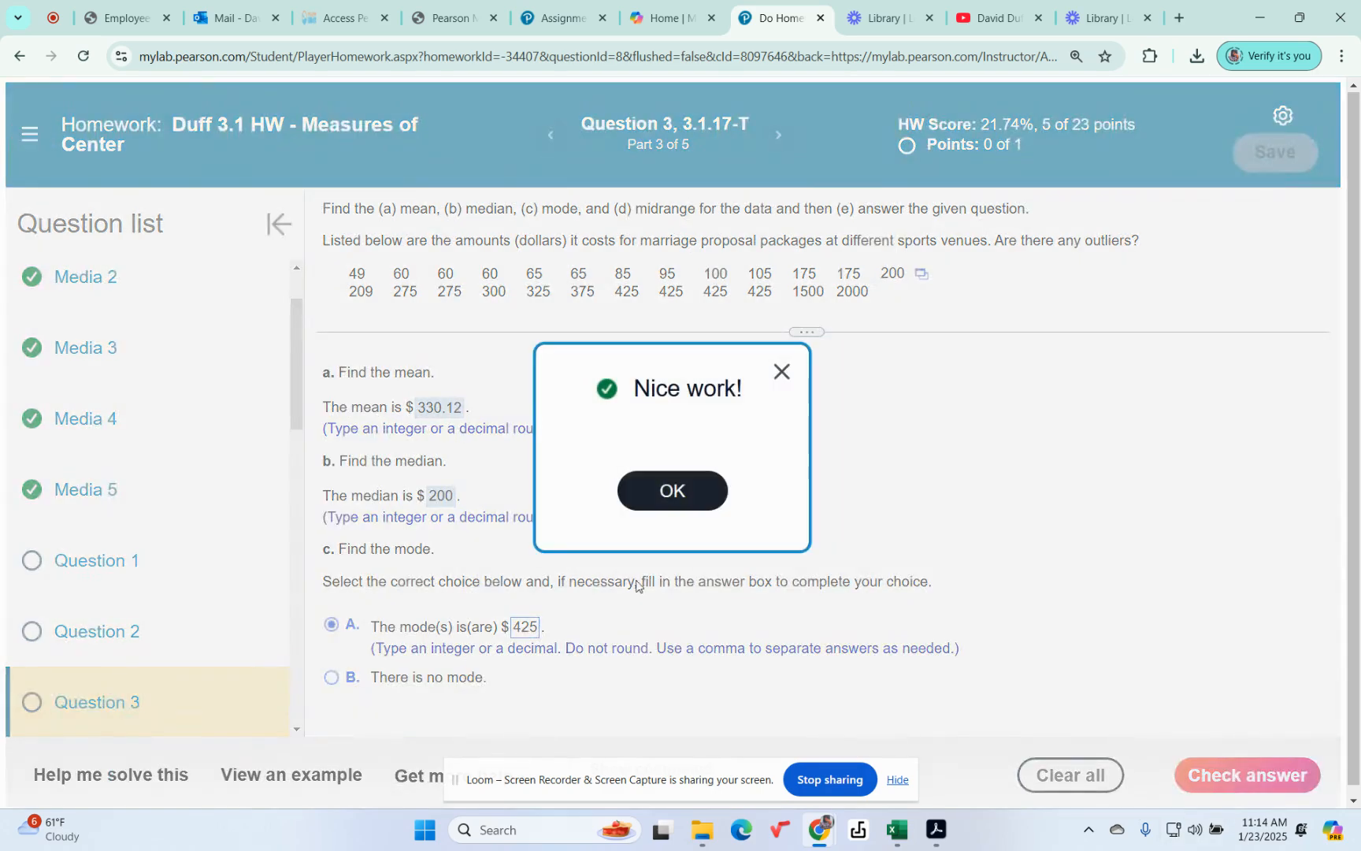
{"action": "left_click", "coordinate": [698, 493]}
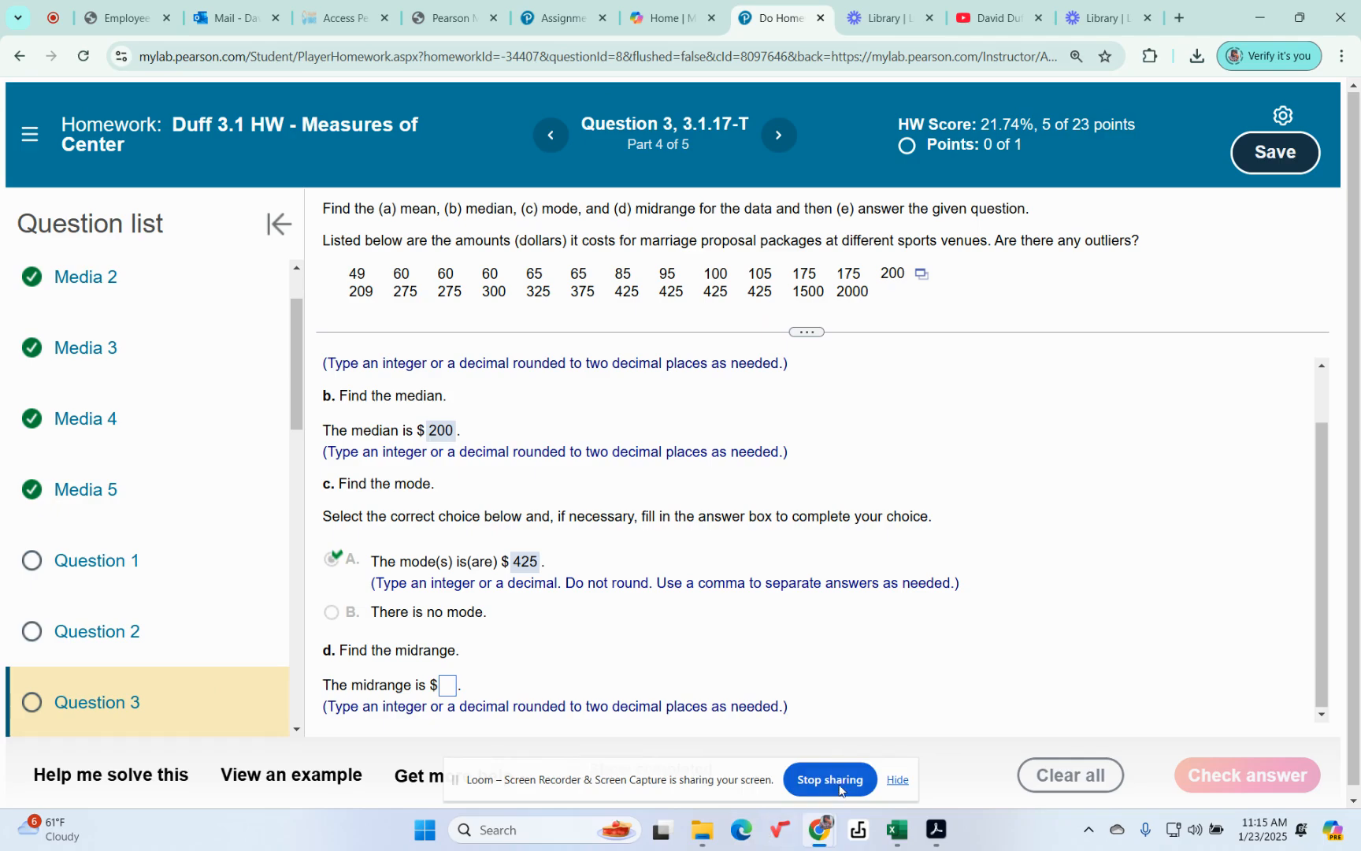
Consult Min and Max in the StatCrunch summary table and submit 1024.50 as the midrange for part d in MyLab
{"action": "mouse_move", "coordinate": [815, 845]}
{"action": "left_click", "coordinate": [984, 677]}
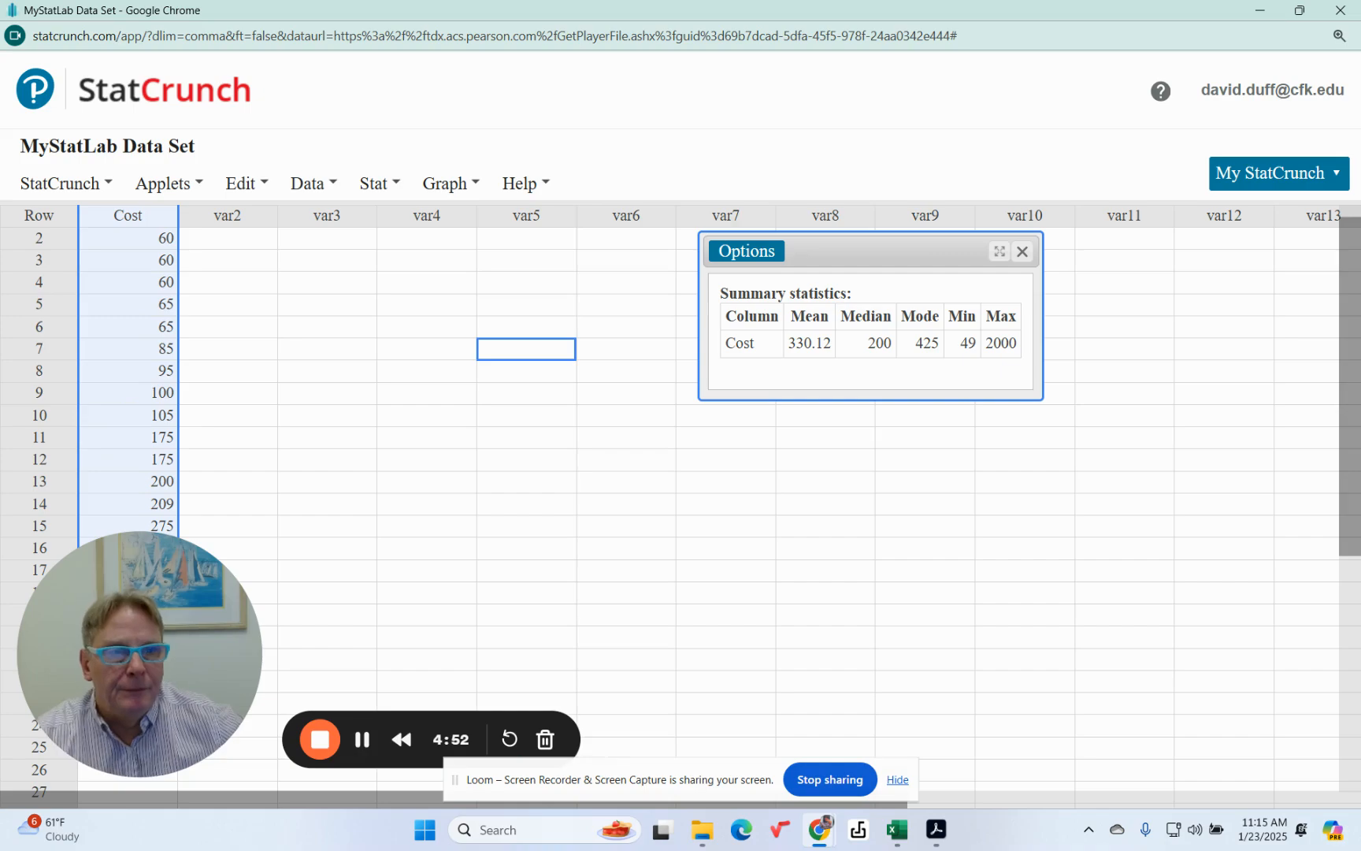
{"action": "left_click", "coordinate": [1260, 10]}
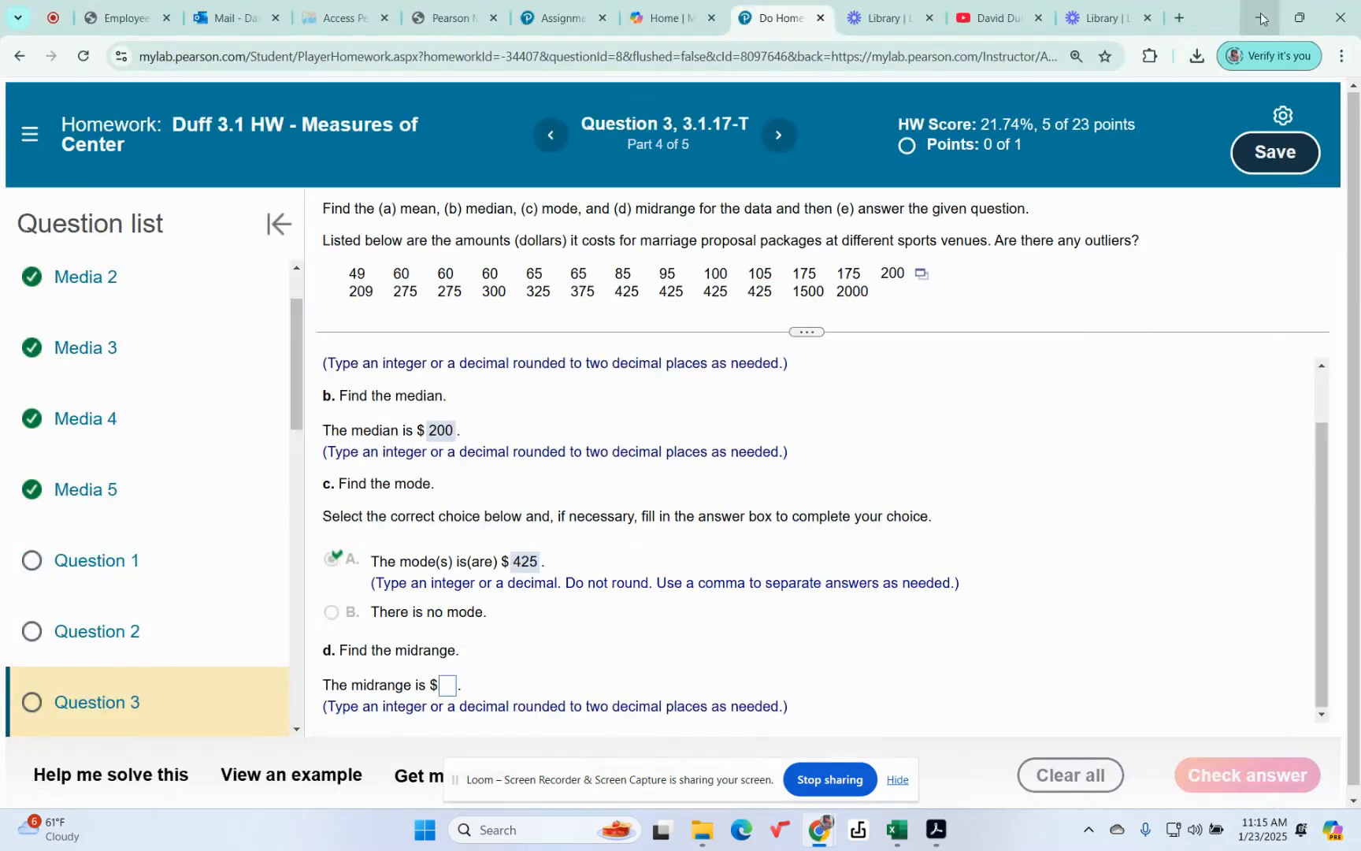
{"action": "left_click", "coordinate": [449, 686]}
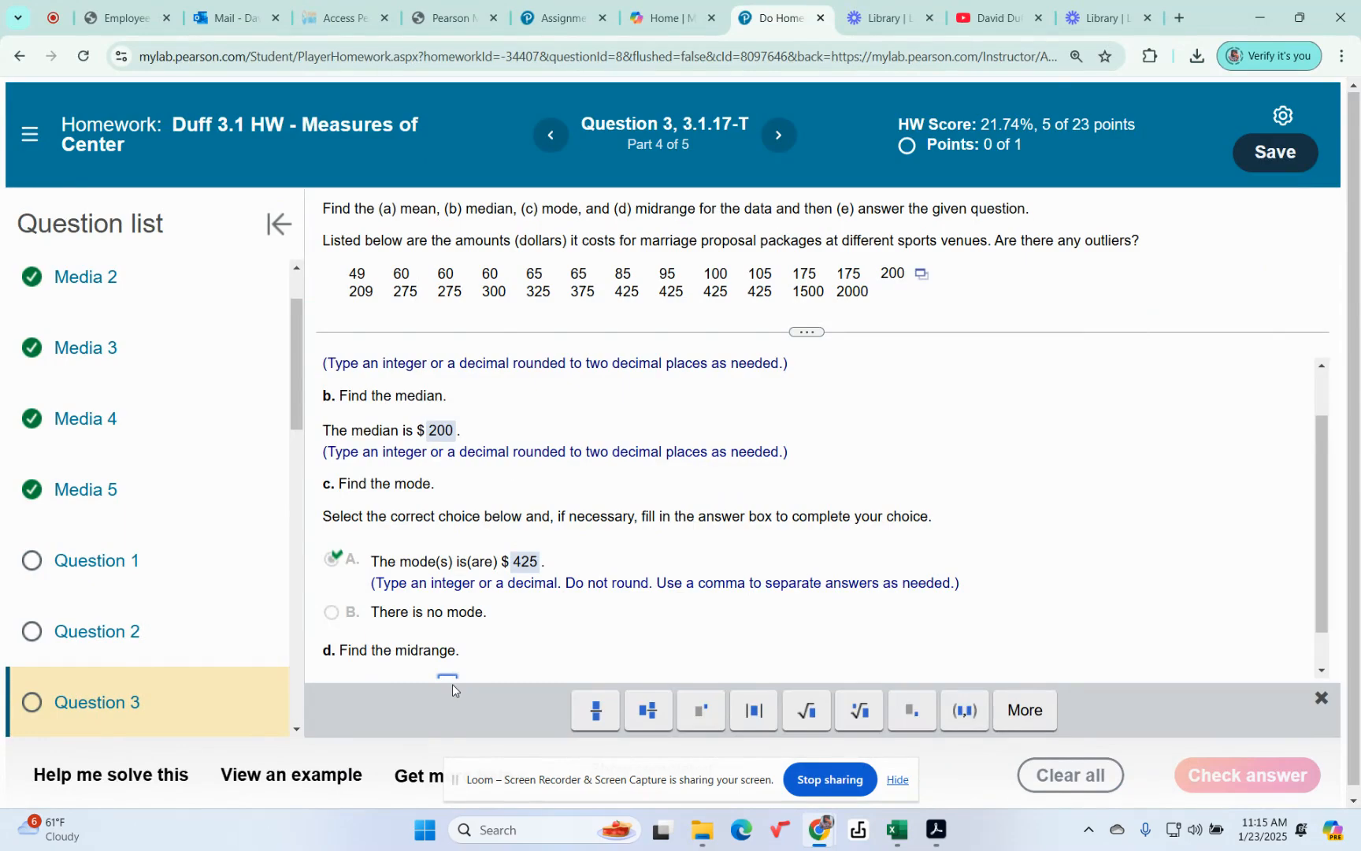
{"action": "type", "text": "102"}
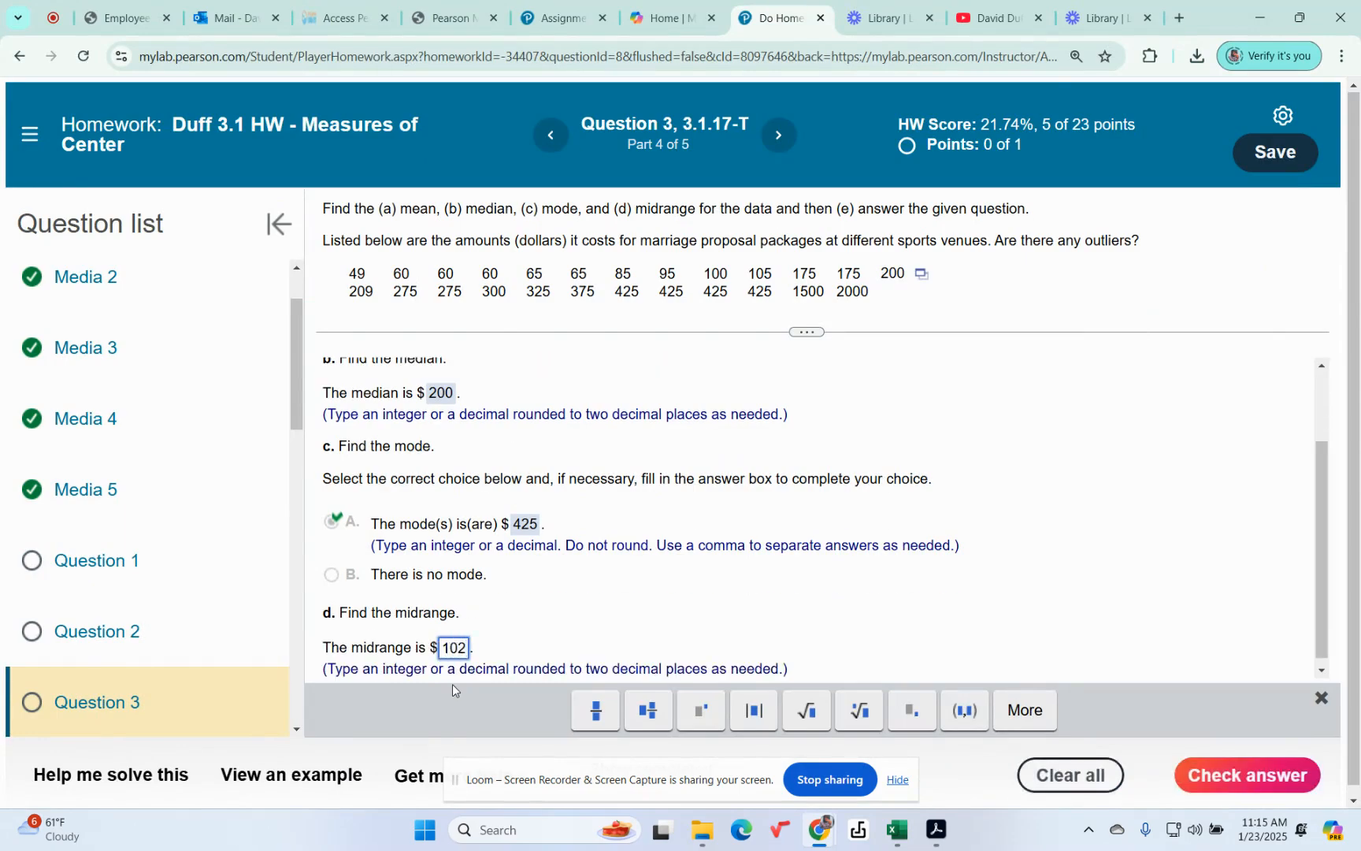
{"action": "type", "text": "4.5"}
{"action": "left_click", "coordinate": [1247, 774]}
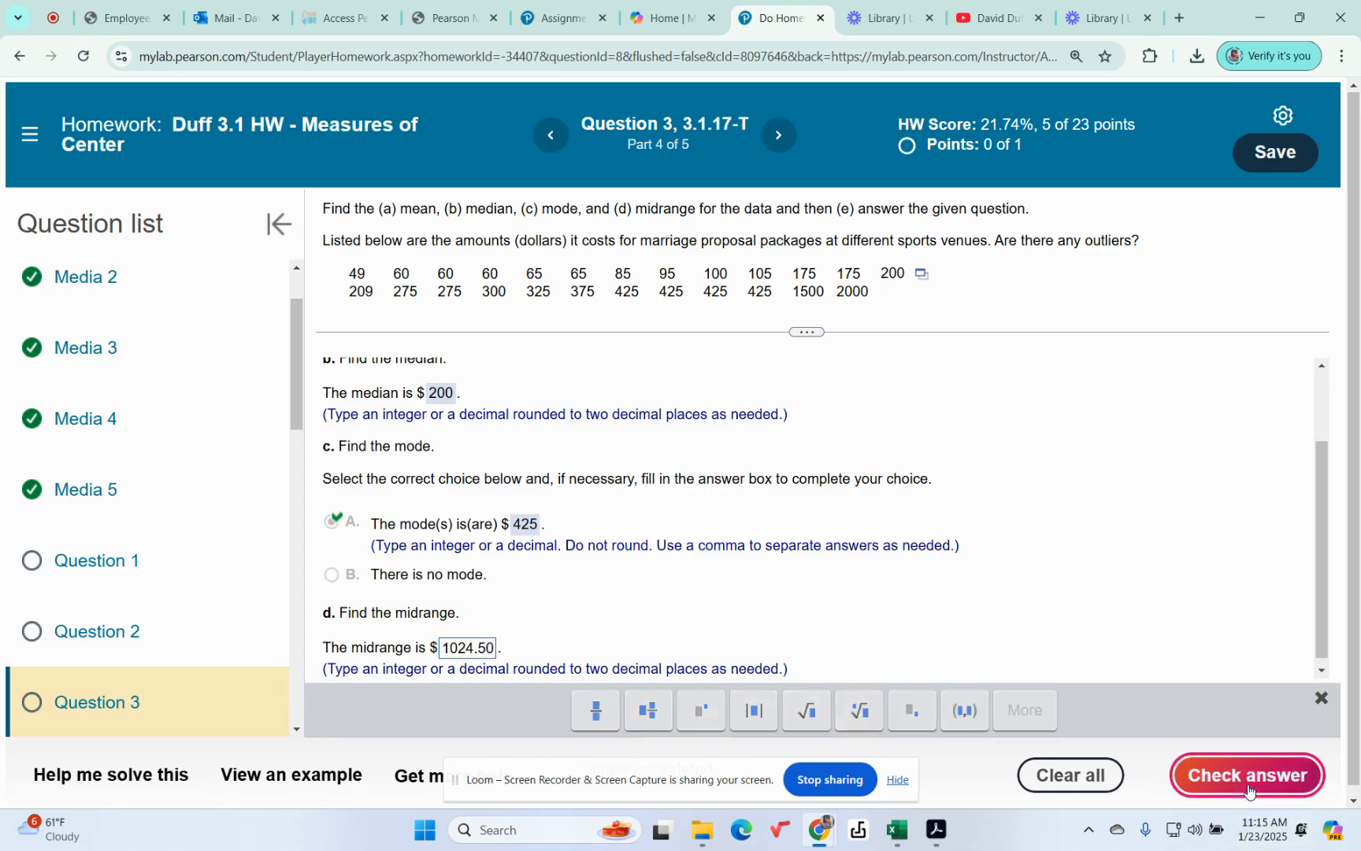
{"action": "left_click", "coordinate": [696, 502]}
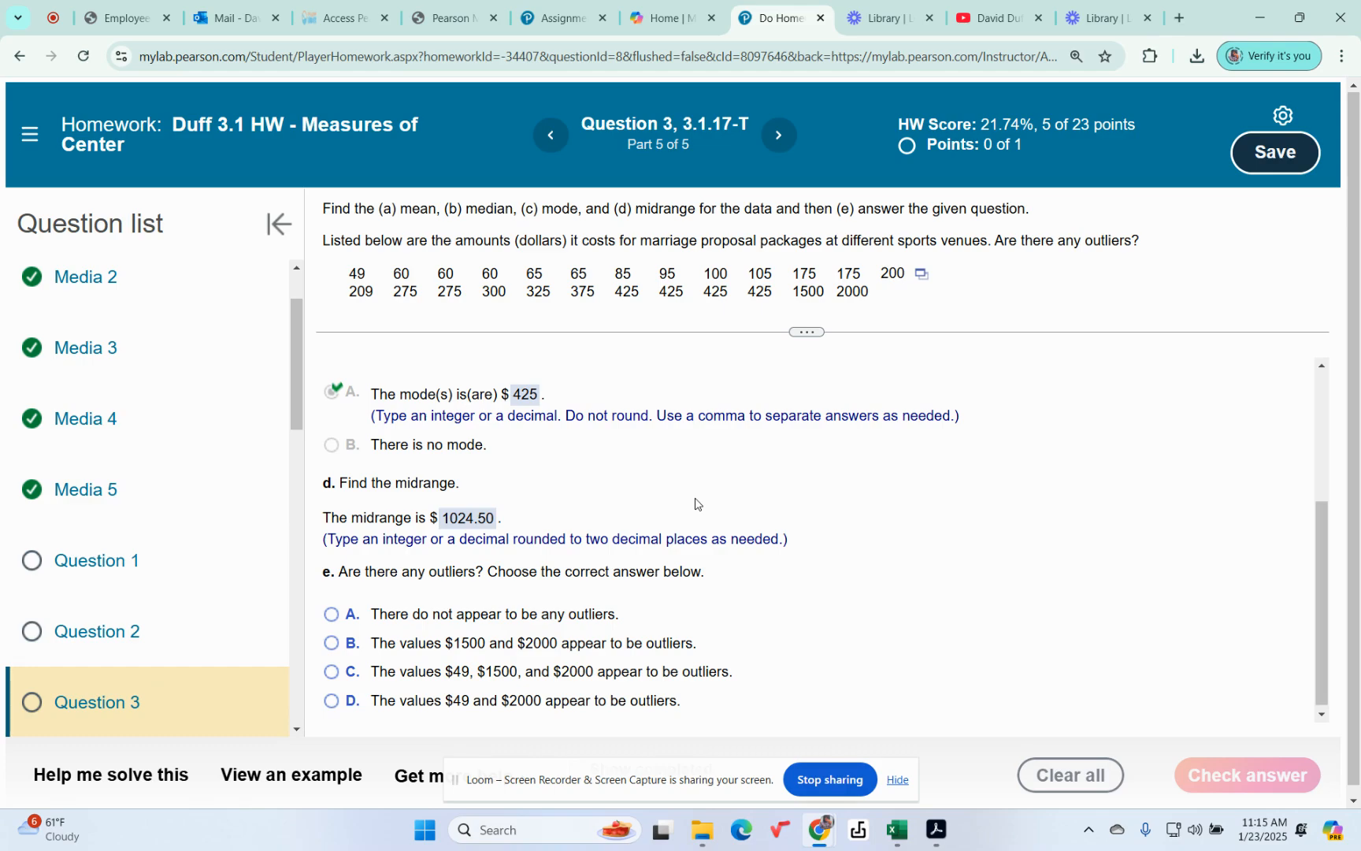
Review the answered parts and submit choice B, the values $1500 and $2000 as outliers, for part e, continuing to Question 4
{"action": "scroll", "coordinate": [695, 502], "scroll_direction": "up", "scroll_amount": 3}
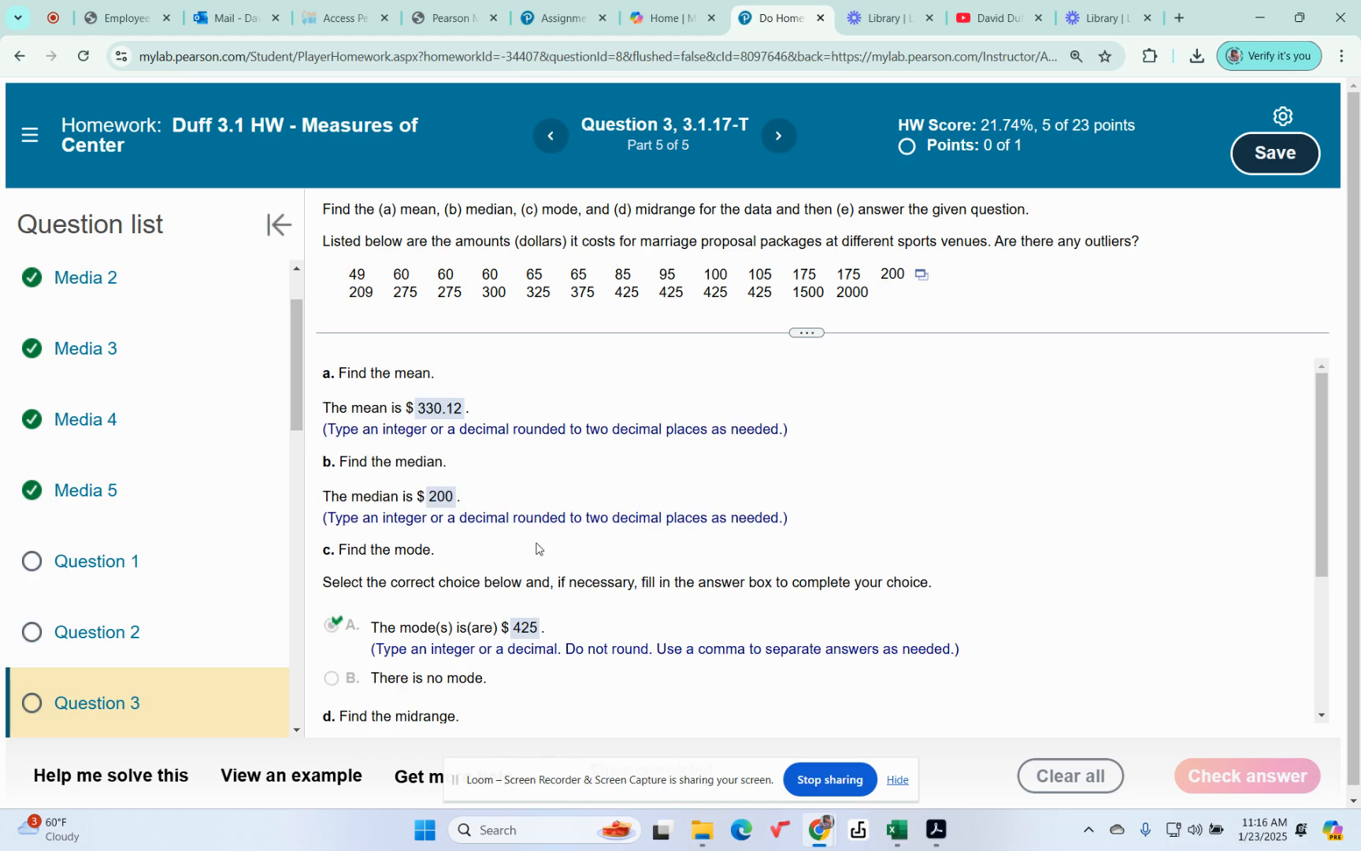
{"action": "scroll", "coordinate": [483, 573], "scroll_direction": "down", "scroll_amount": 1}
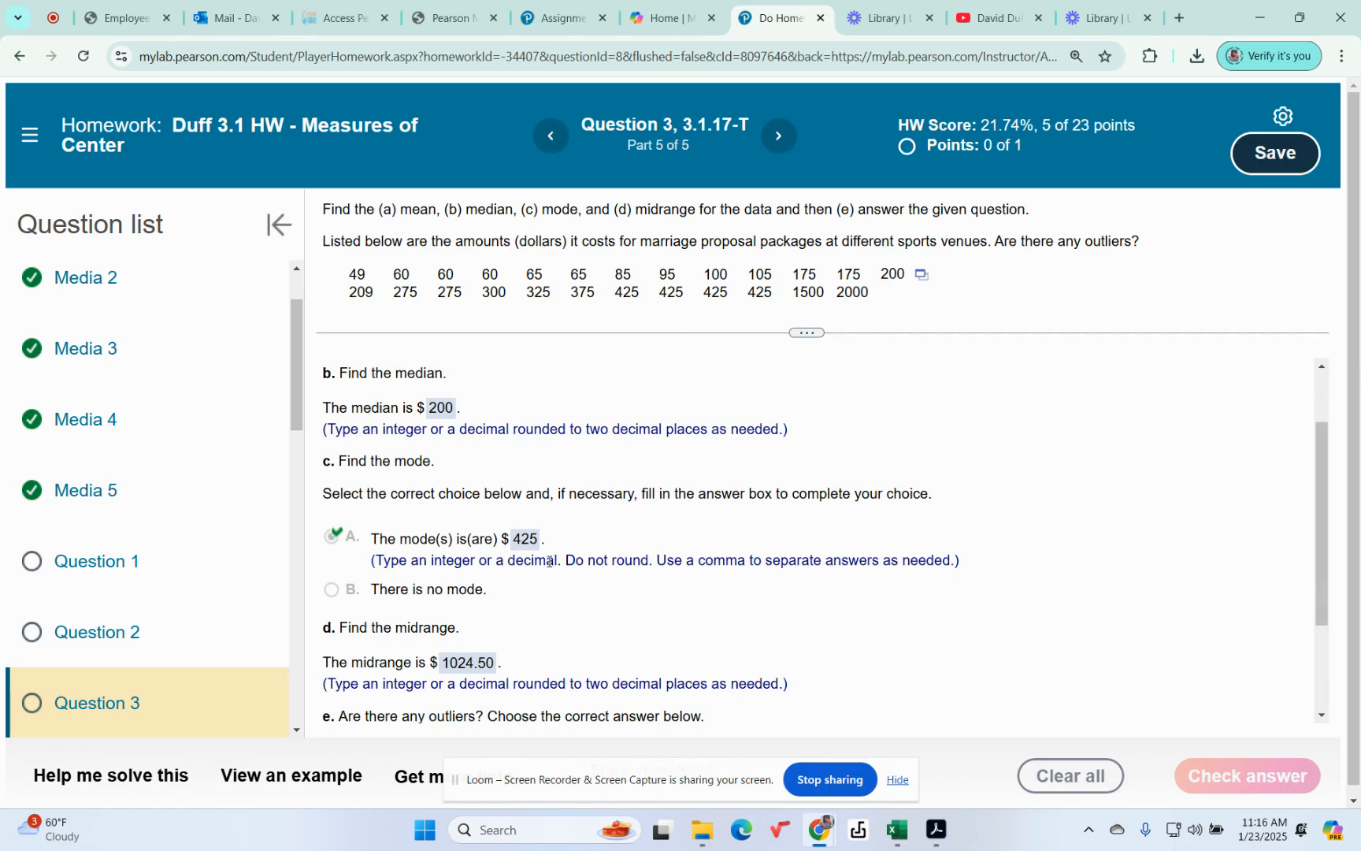
{"action": "scroll", "coordinate": [512, 586], "scroll_direction": "down", "scroll_amount": 1}
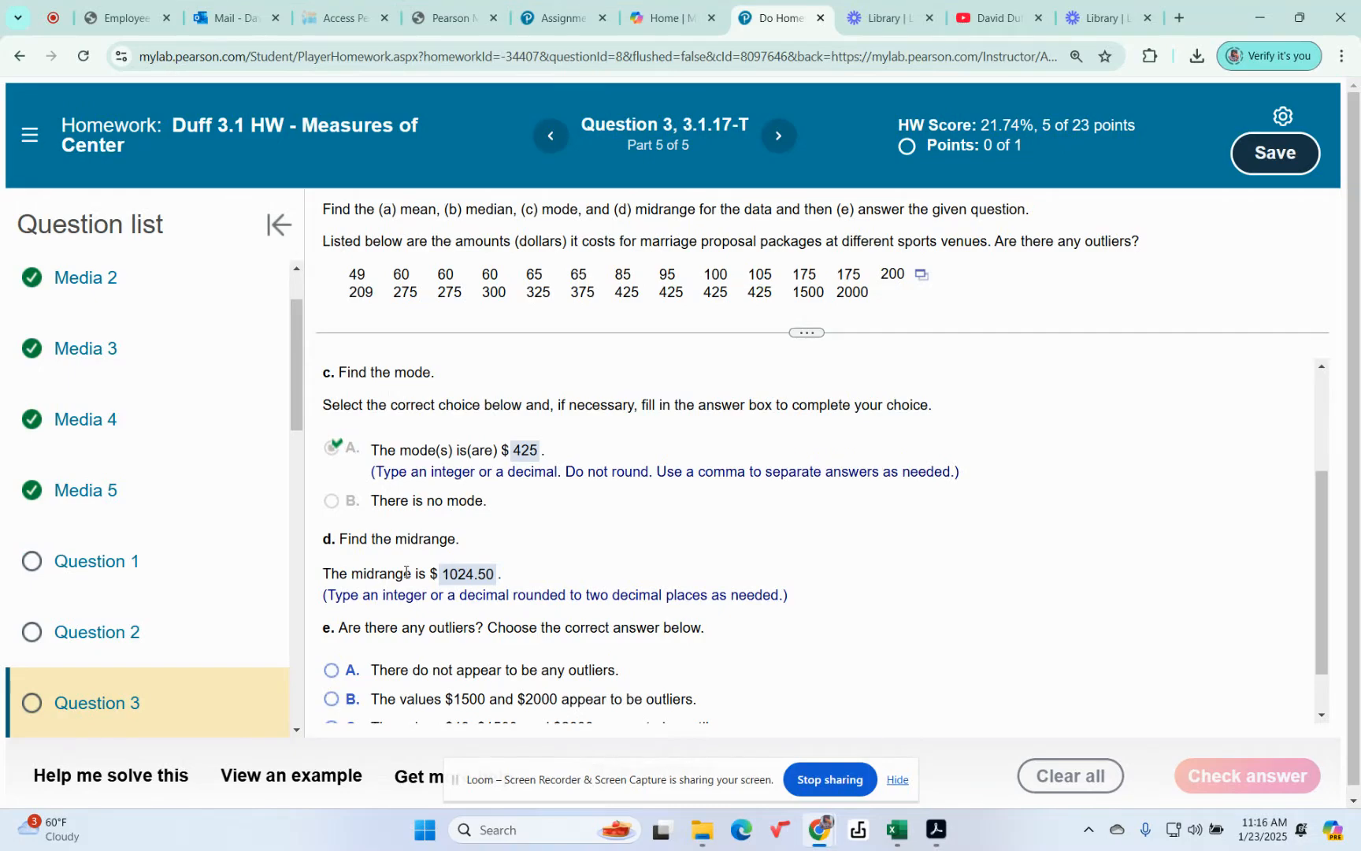
{"action": "scroll", "coordinate": [664, 623], "scroll_direction": "up", "scroll_amount": 2}
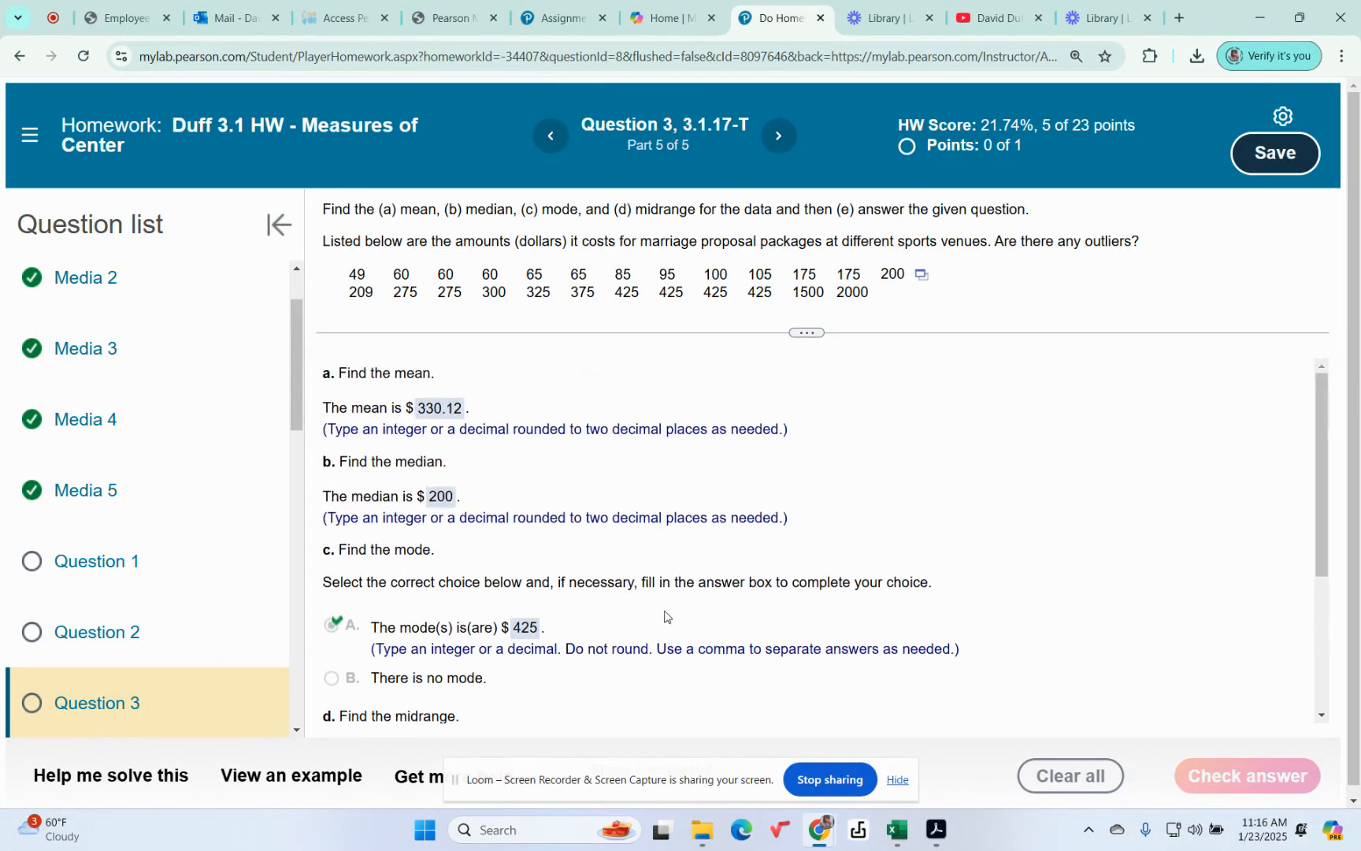
{"action": "scroll", "coordinate": [665, 610], "scroll_direction": "down", "scroll_amount": 3}
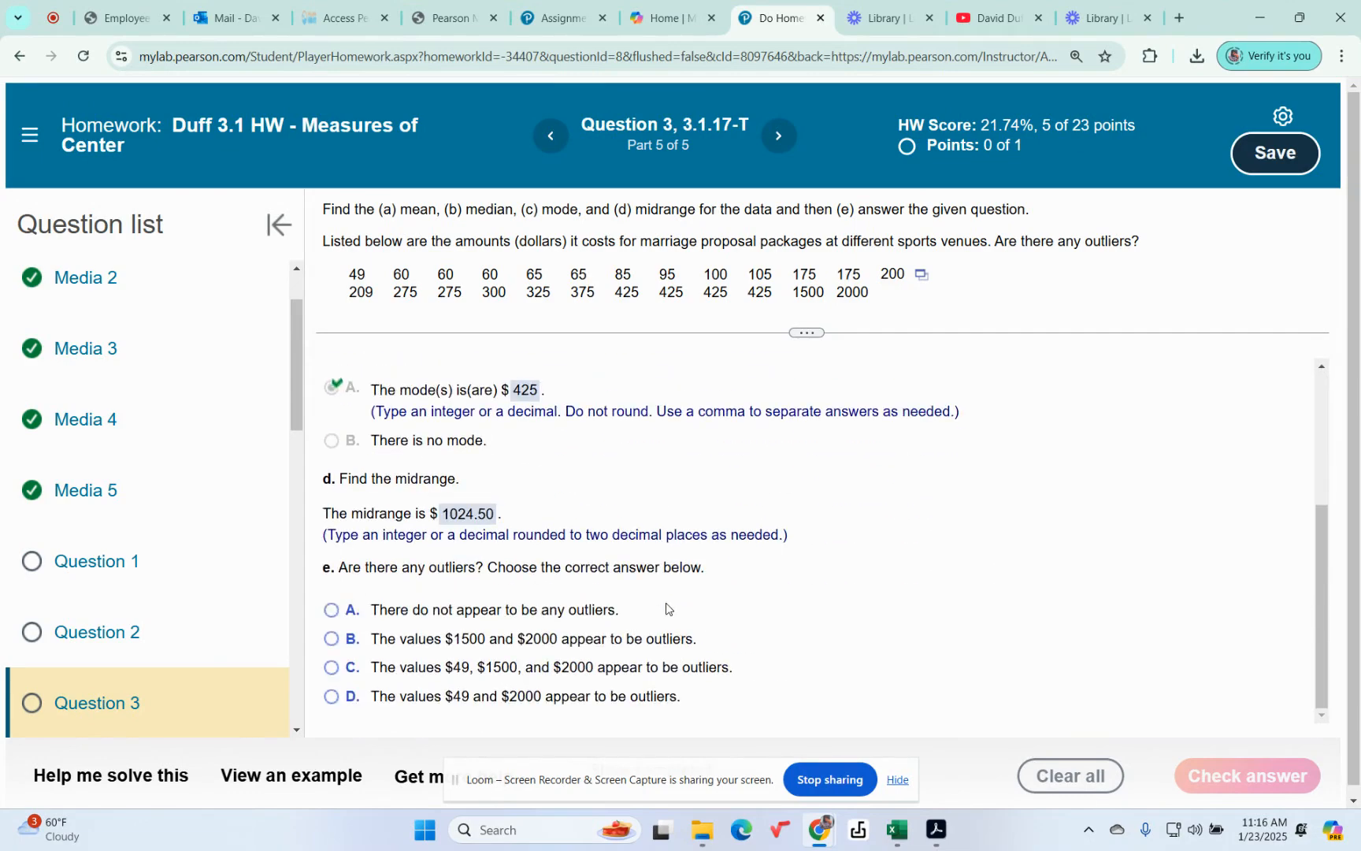
{"action": "scroll", "coordinate": [666, 608], "scroll_direction": "down", "scroll_amount": 1}
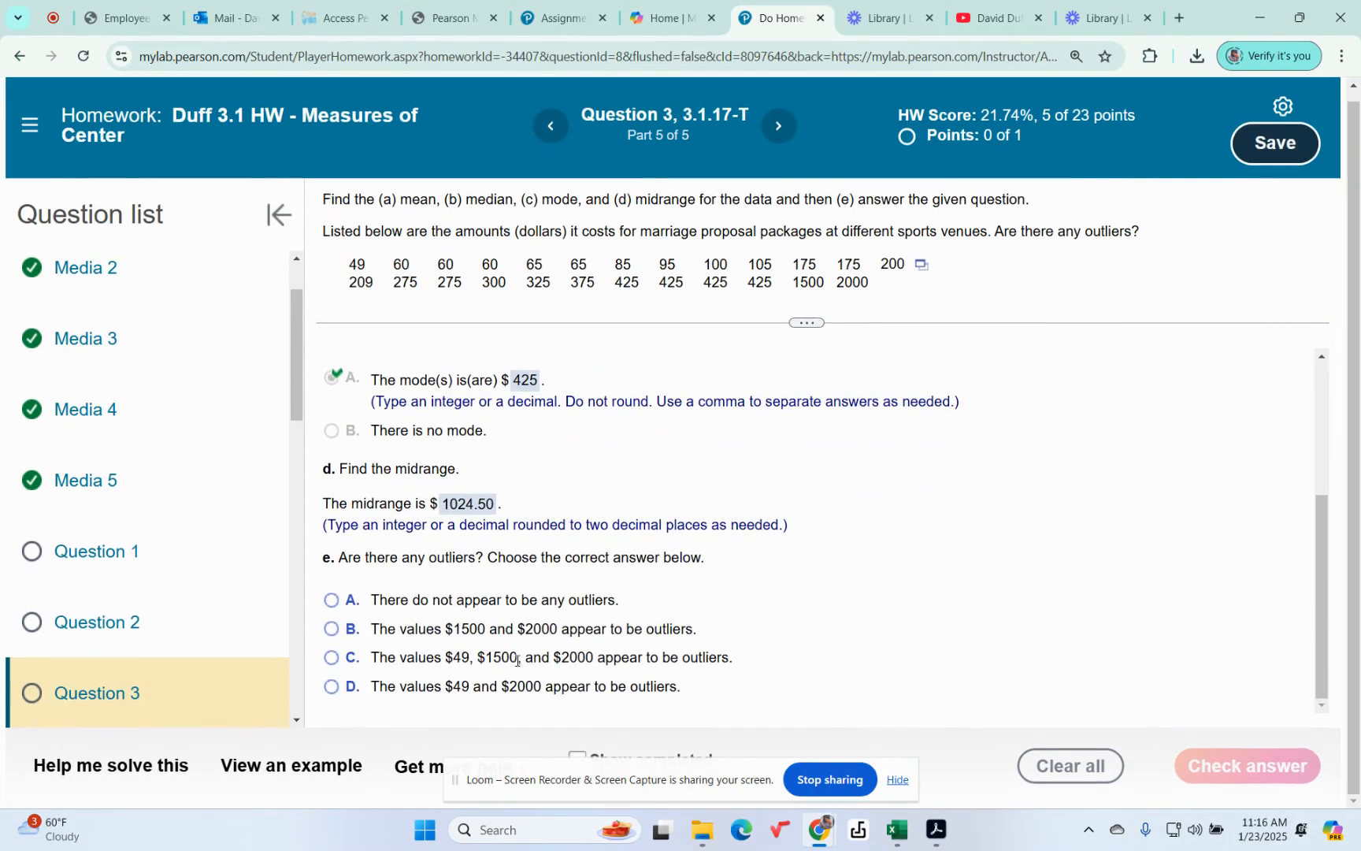
{"action": "left_click", "coordinate": [332, 630]}
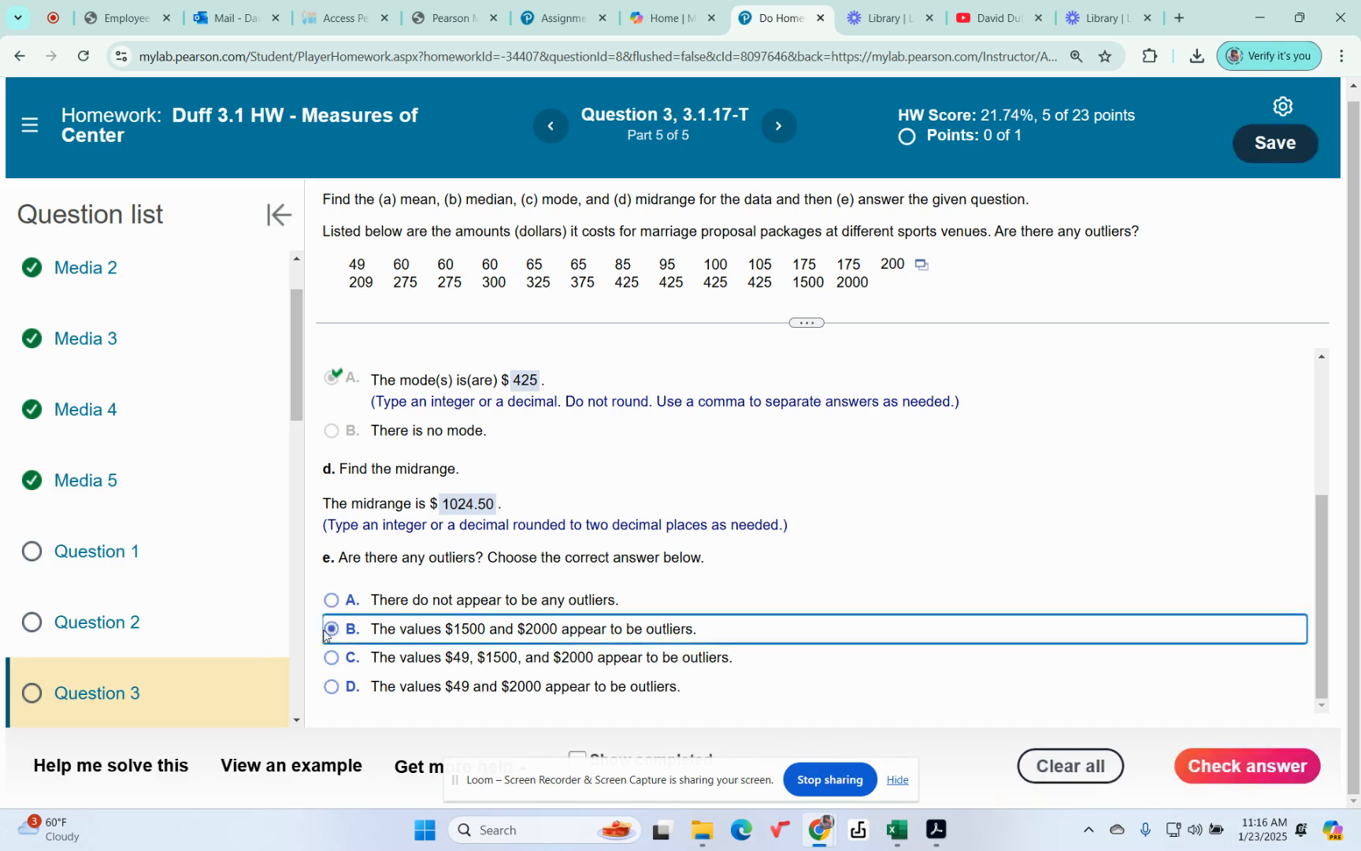
{"action": "left_click", "coordinate": [1235, 762]}
{"action": "left_click", "coordinate": [675, 482]}
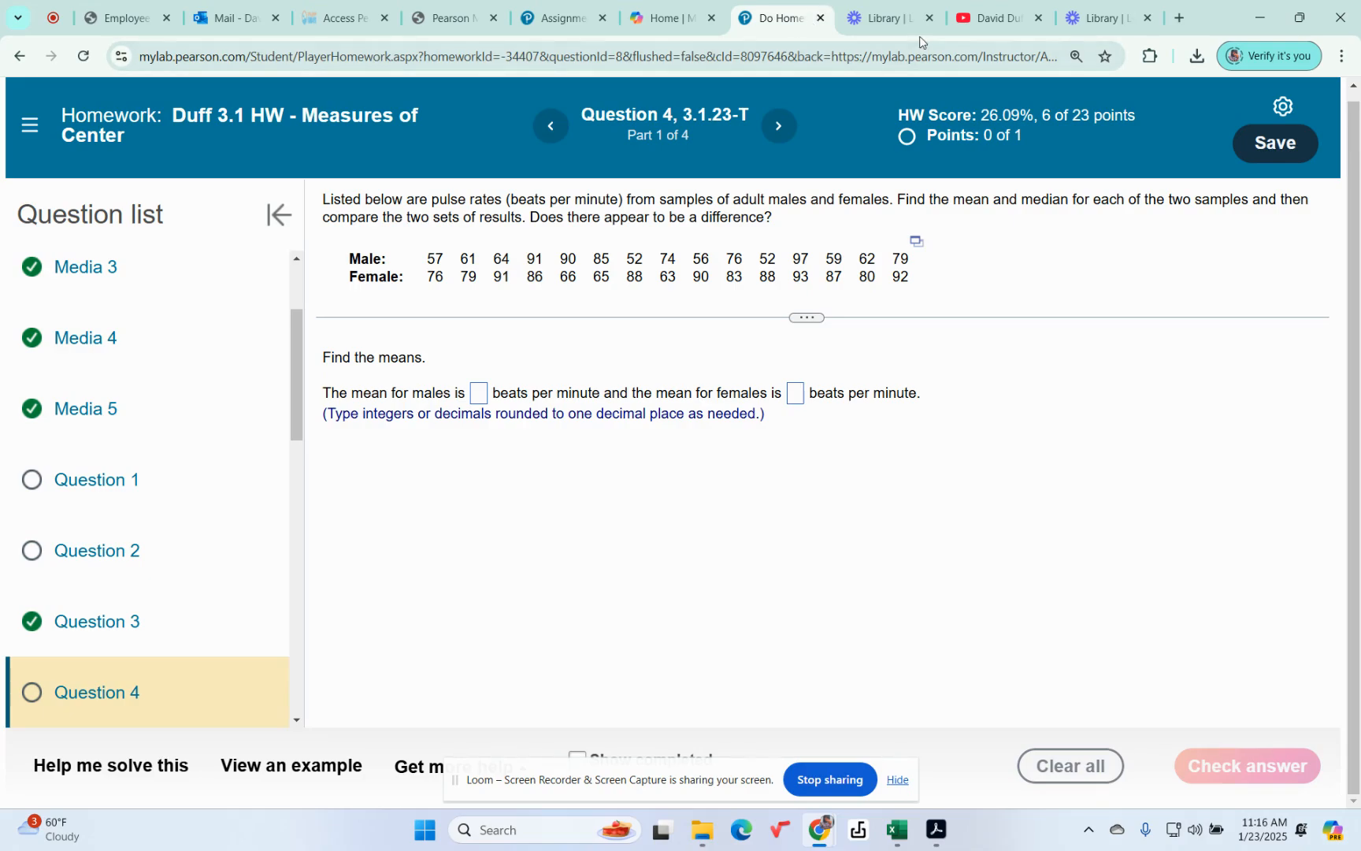
{"action": "left_click", "coordinate": [1108, 24]}
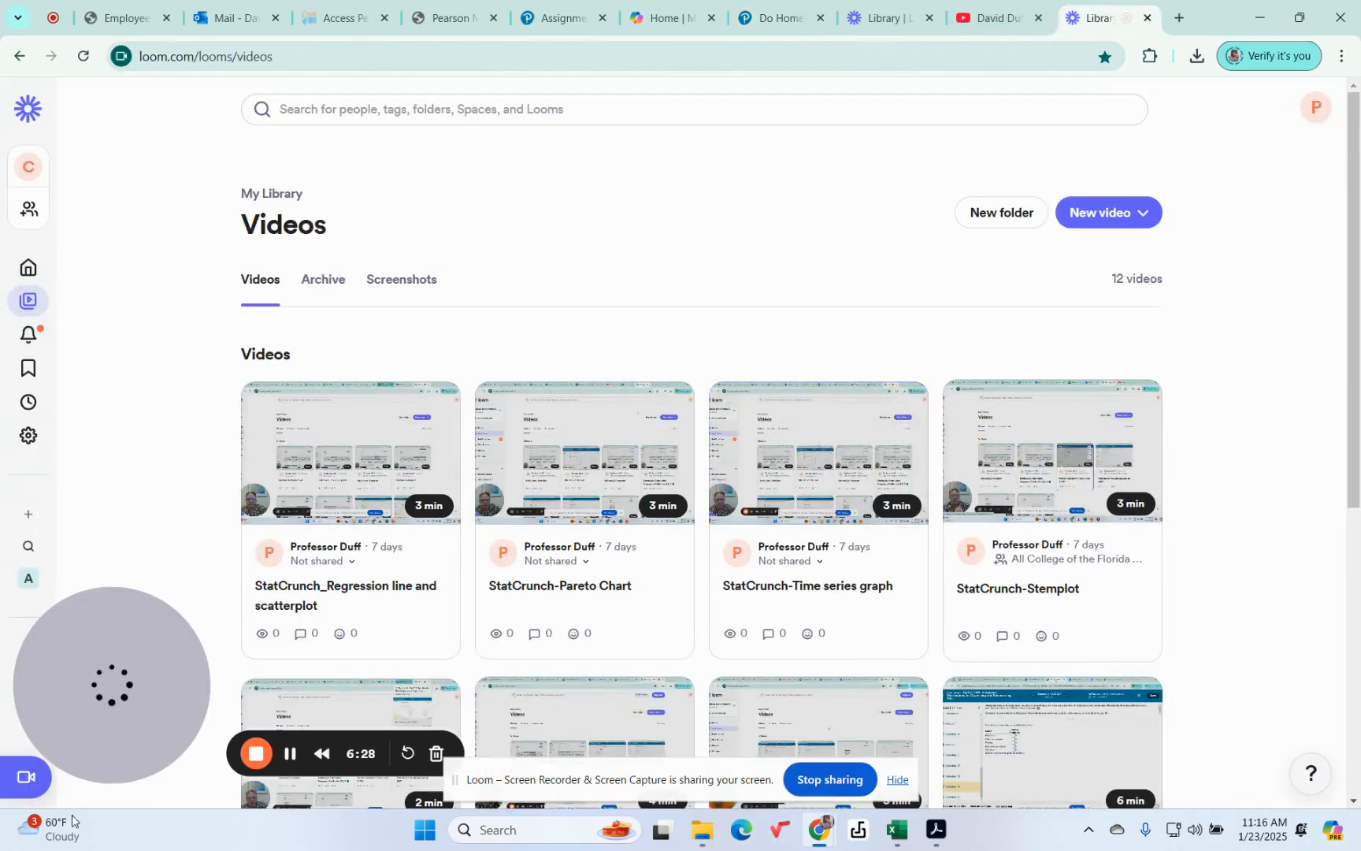